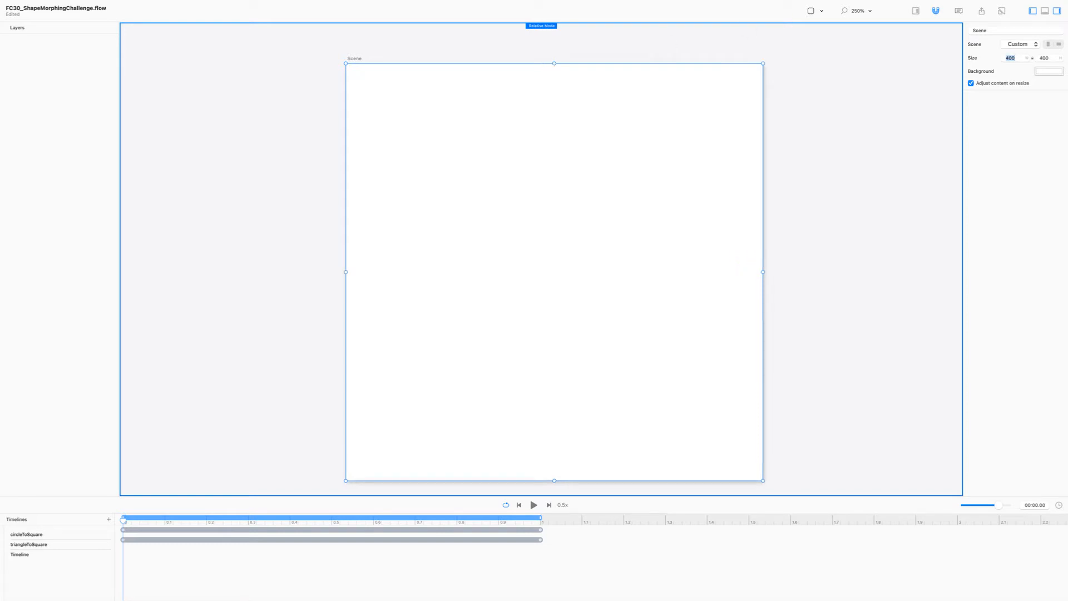
Set the scene's background to the saved dark navy swatch, hex 01168A.
click(1049, 71)
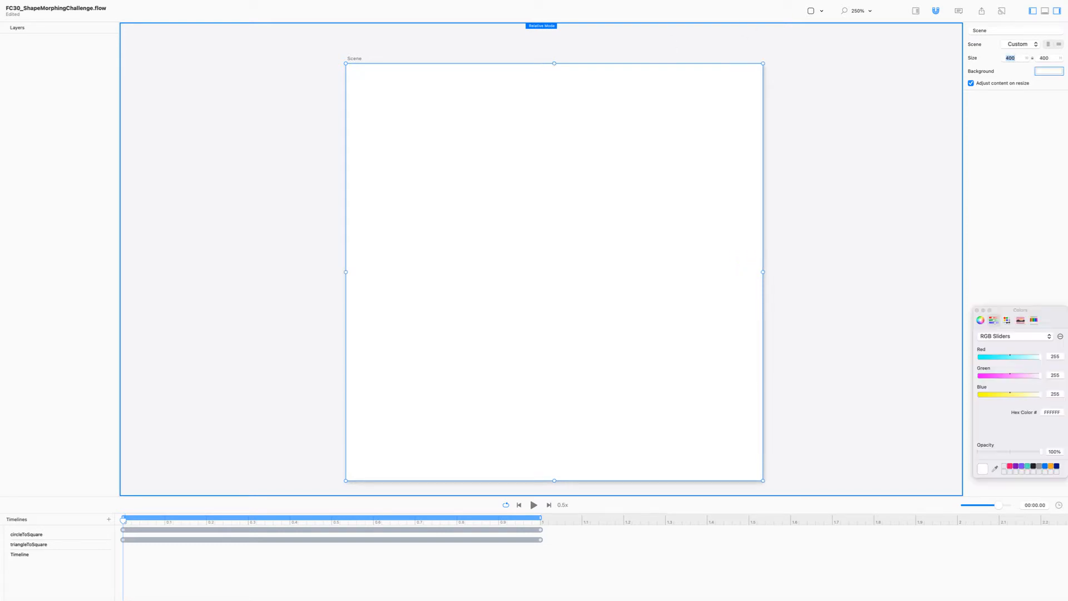
click(1056, 466)
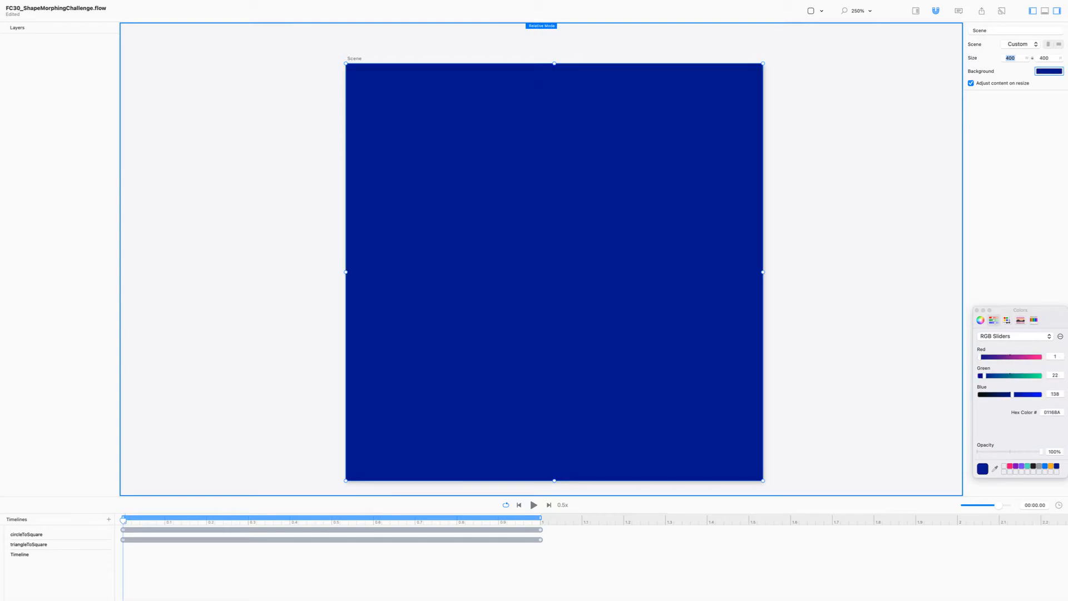
click(977, 310)
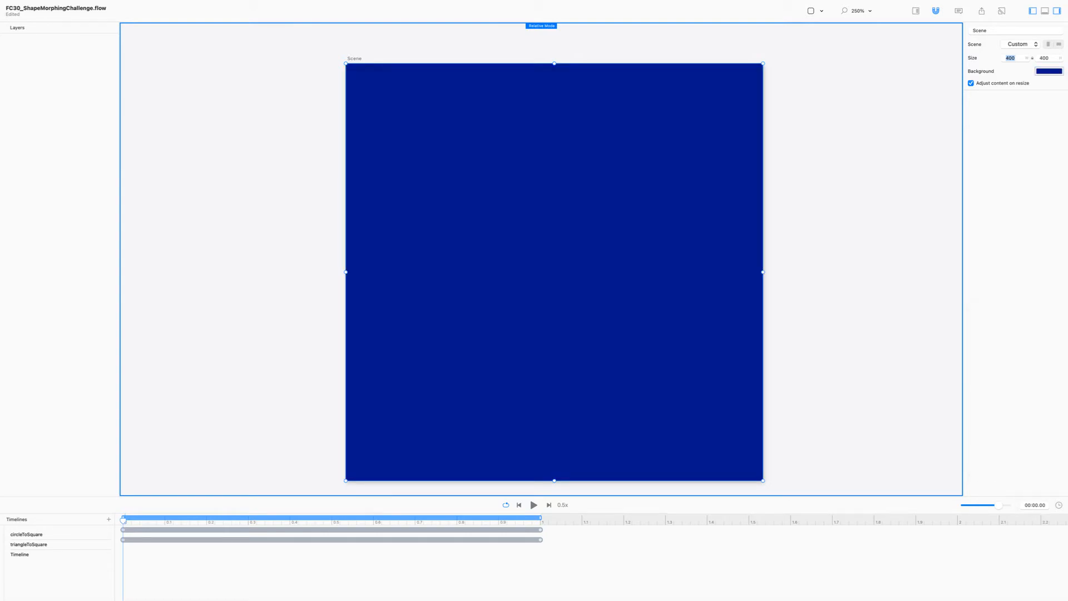
Add a rectangle in the middle of the scene and size it to 280 × 280.
click(821, 11)
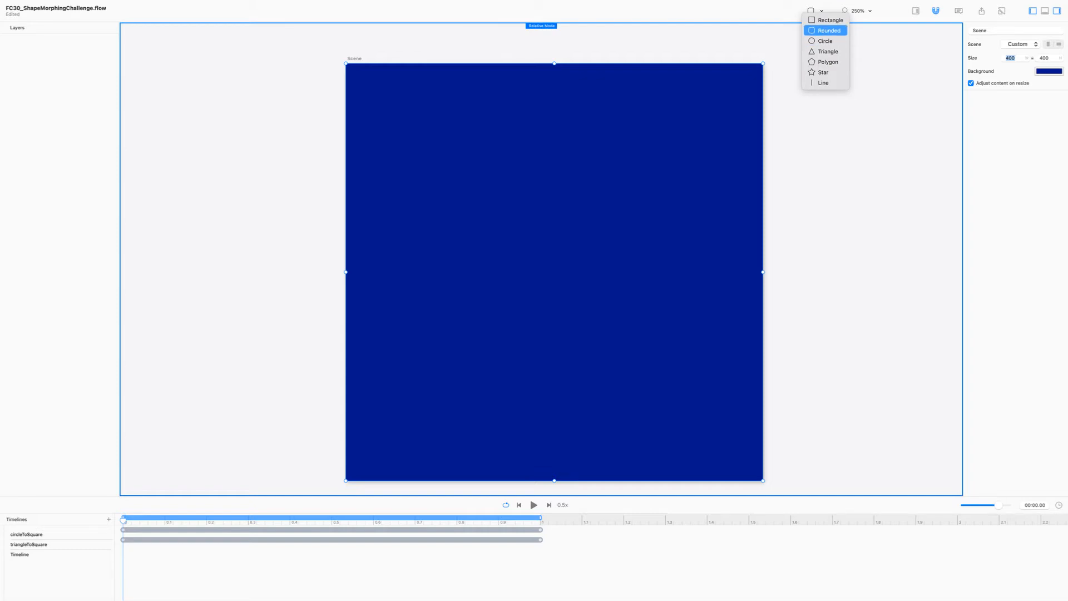
click(829, 20)
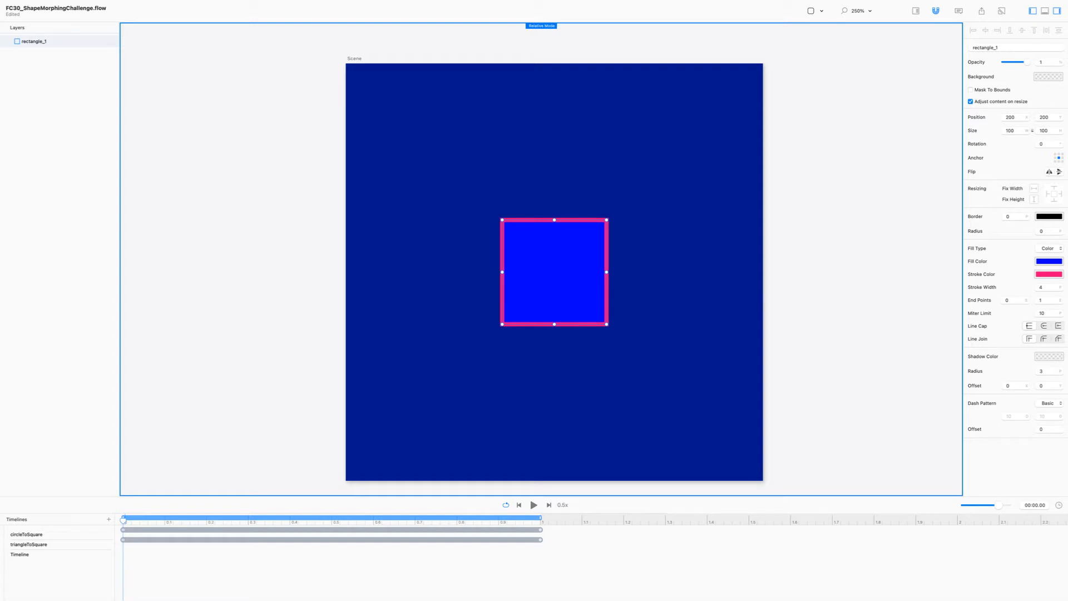
double_click(1009, 131)
text(240)
key(Return)
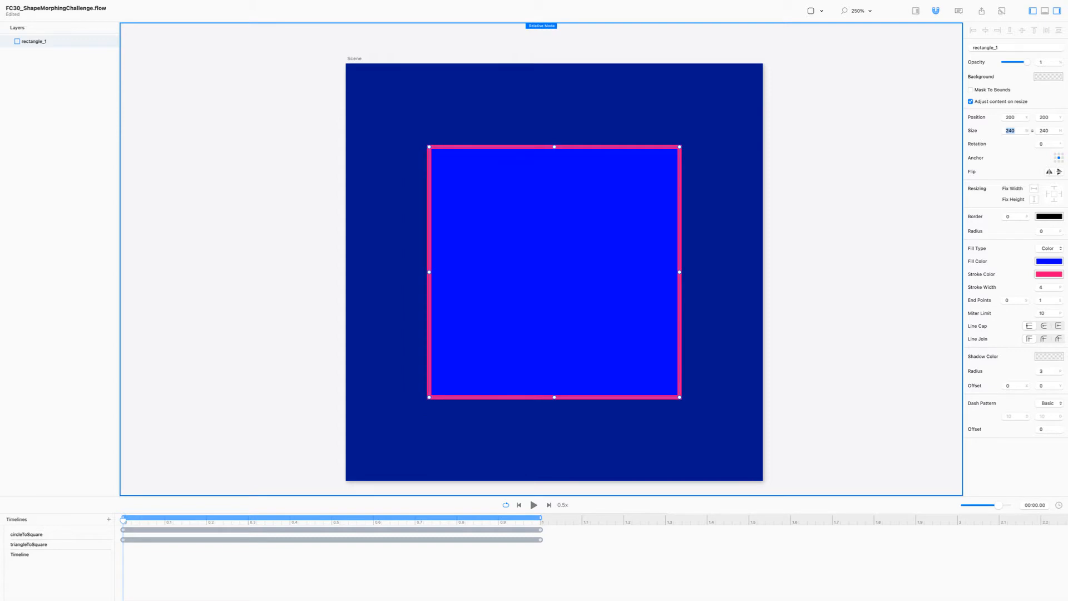
text(280)
key(Return)
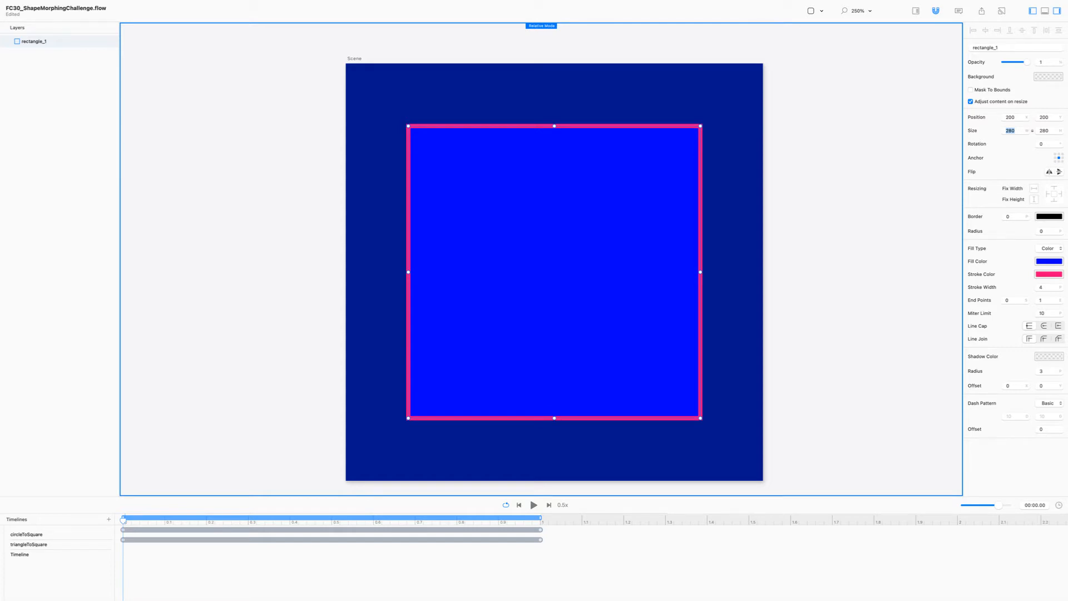
Set the rectangle's stroke width to 32 and make its fill fully transparent with 0% opacity.
double_click(1041, 287)
key(Return)
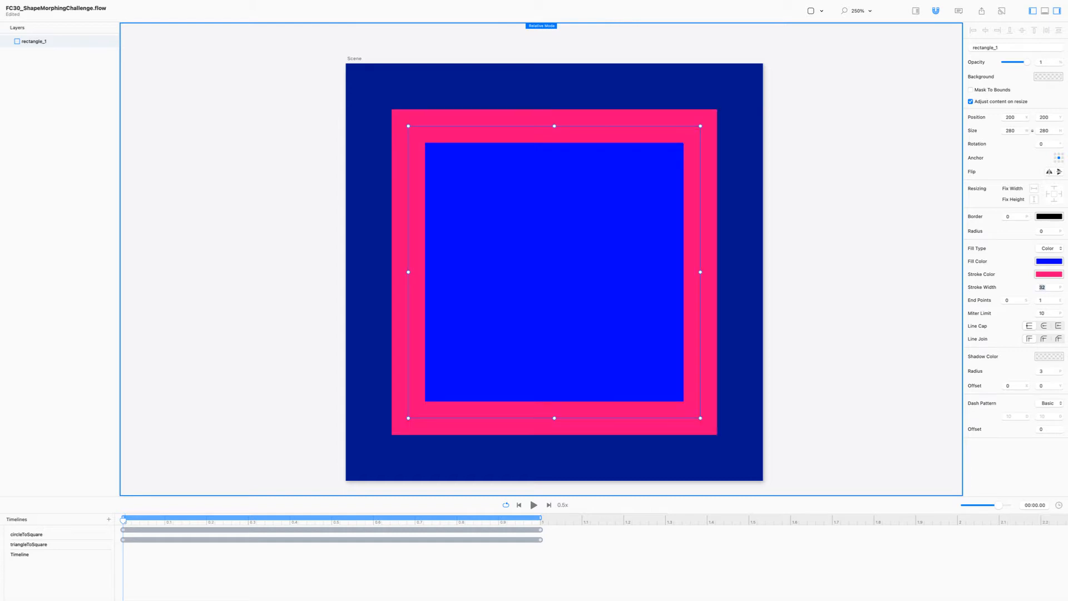
click(1049, 261)
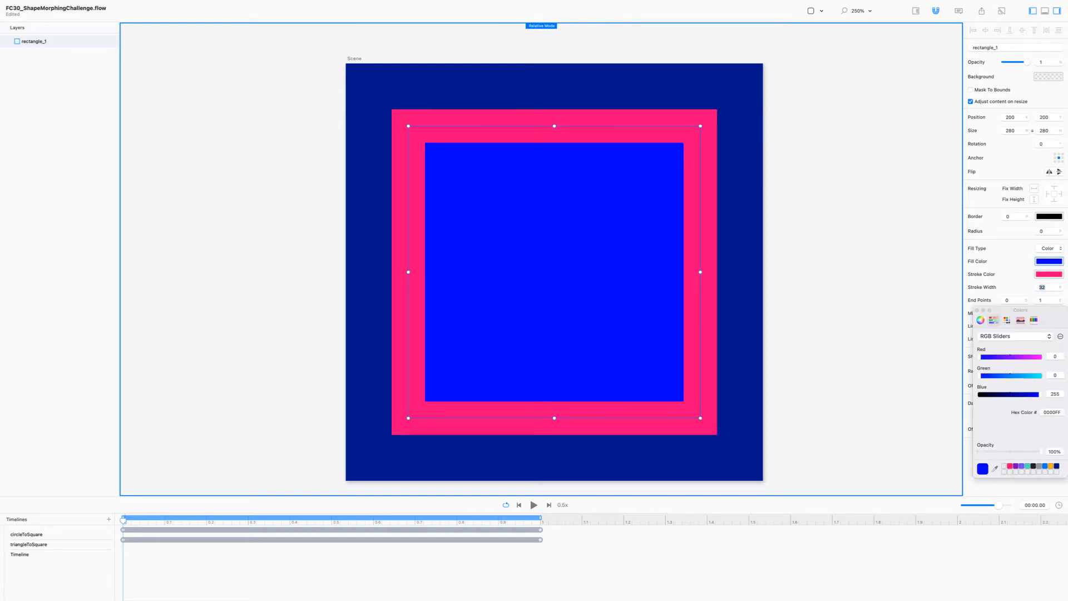
drag(1054, 452, 1047, 451)
text(0)
key(Return)
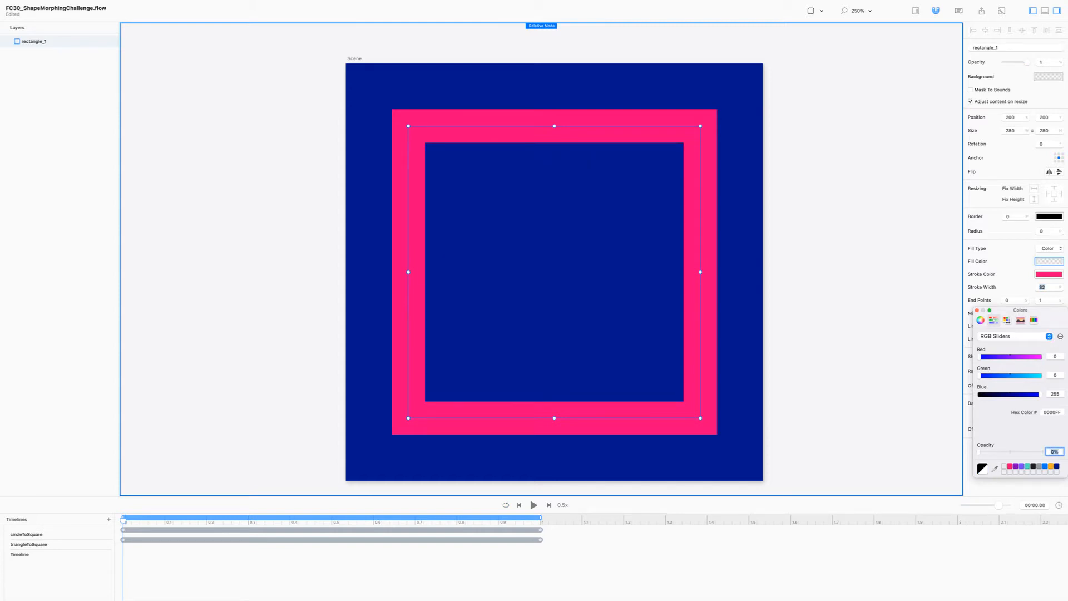
click(977, 311)
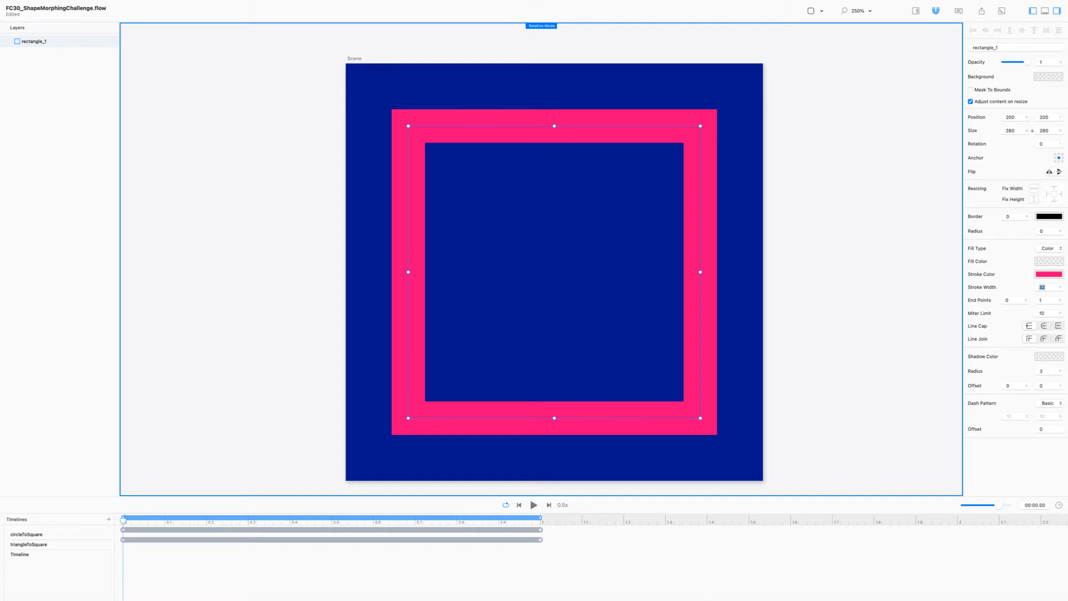
Turn off Relative Mode and rename the third timeline circleToTriangle.
key(super+r)
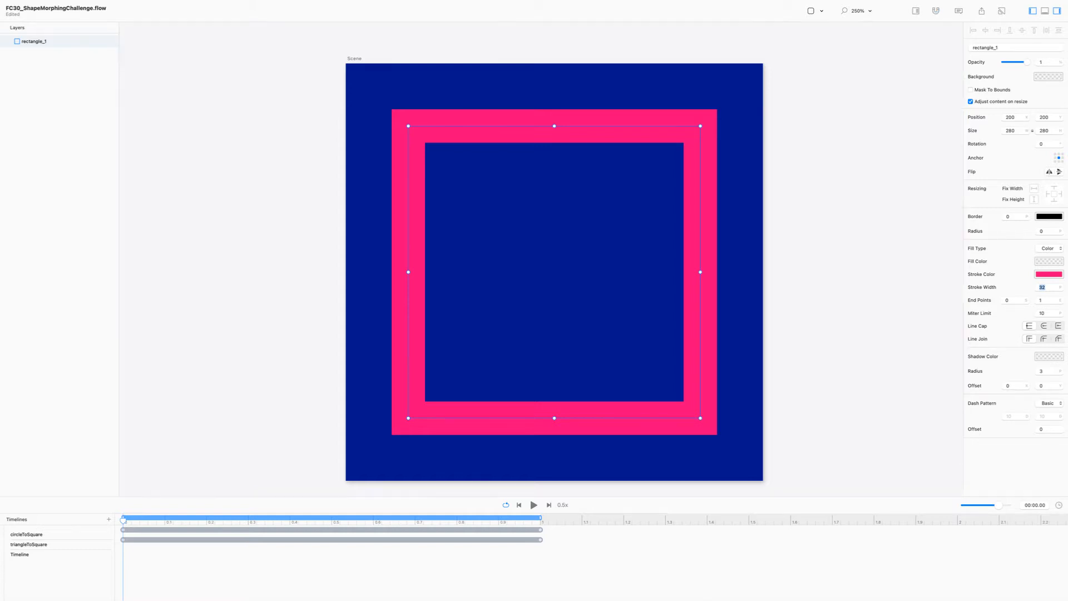
key(ctrl+Up)
key(ctrl+Up)
click(20, 554)
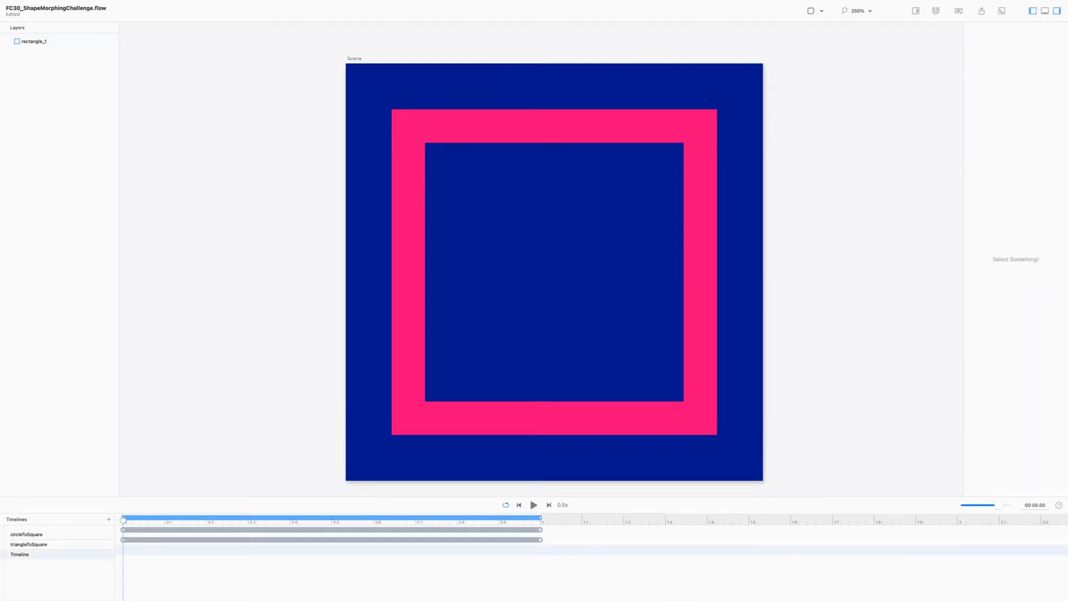
key(Return)
text(circltTo)
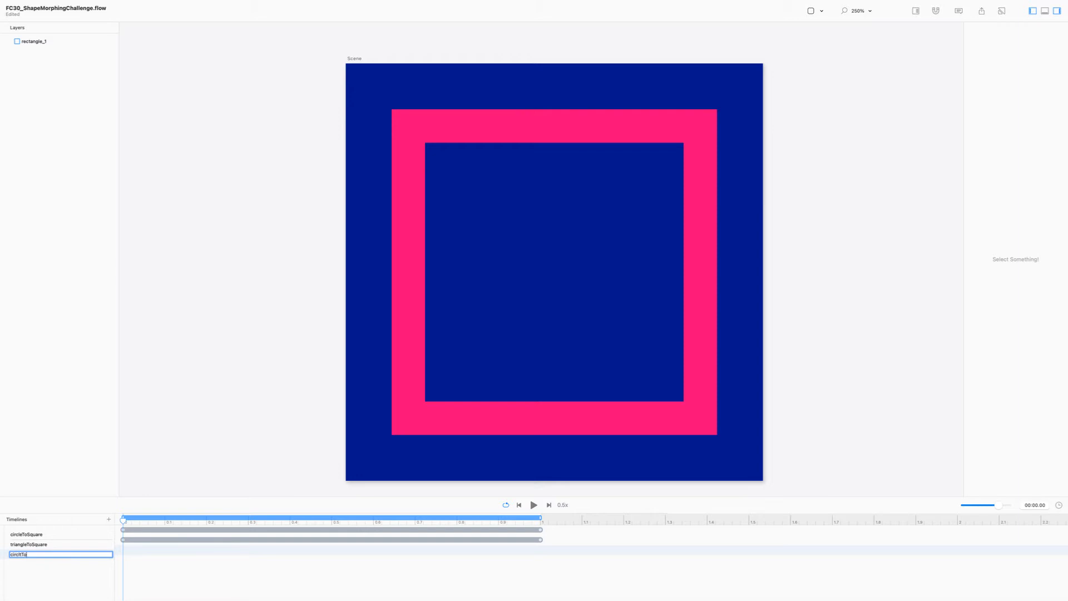
key(BackSpace)
key(BackSpace)
text(eleToTriangle)
key(Return)
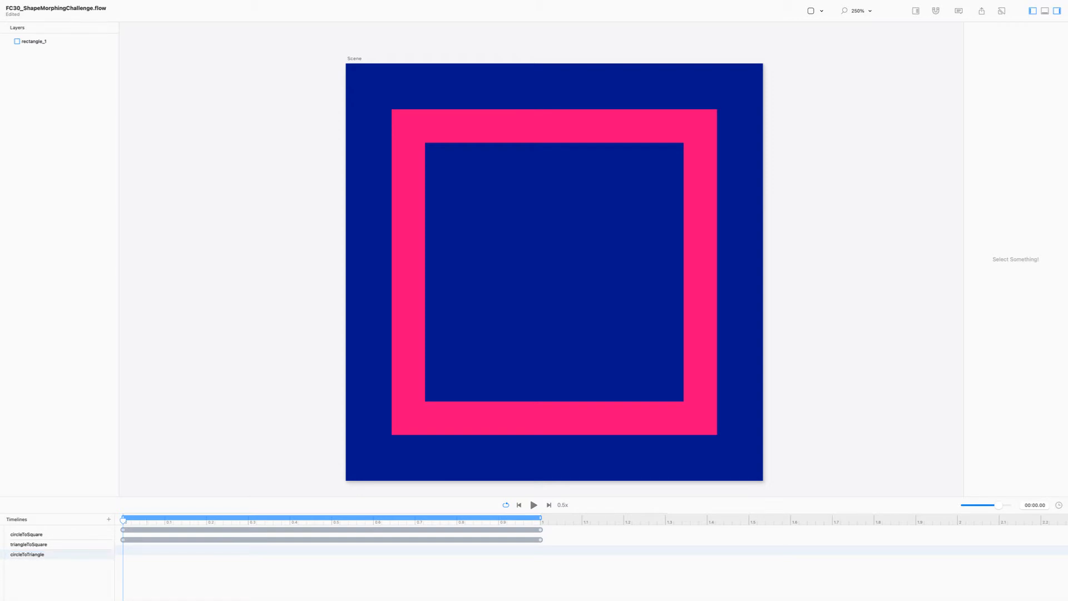
Animate the corner radius of all four rectangle points from 140 at the start to 0 at 1 second.
click(554, 272)
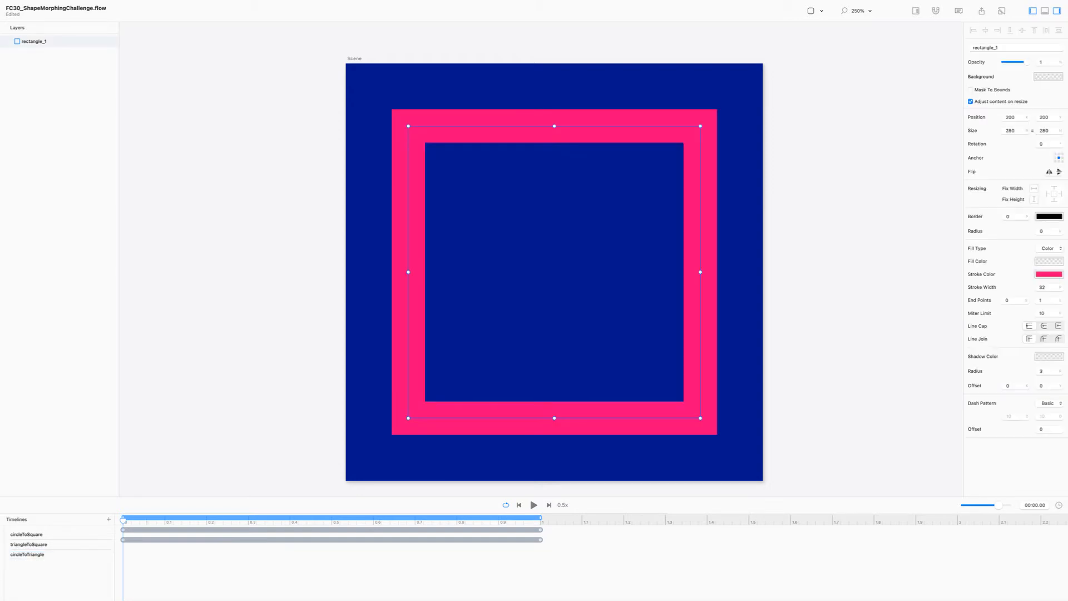
double_click(402, 422)
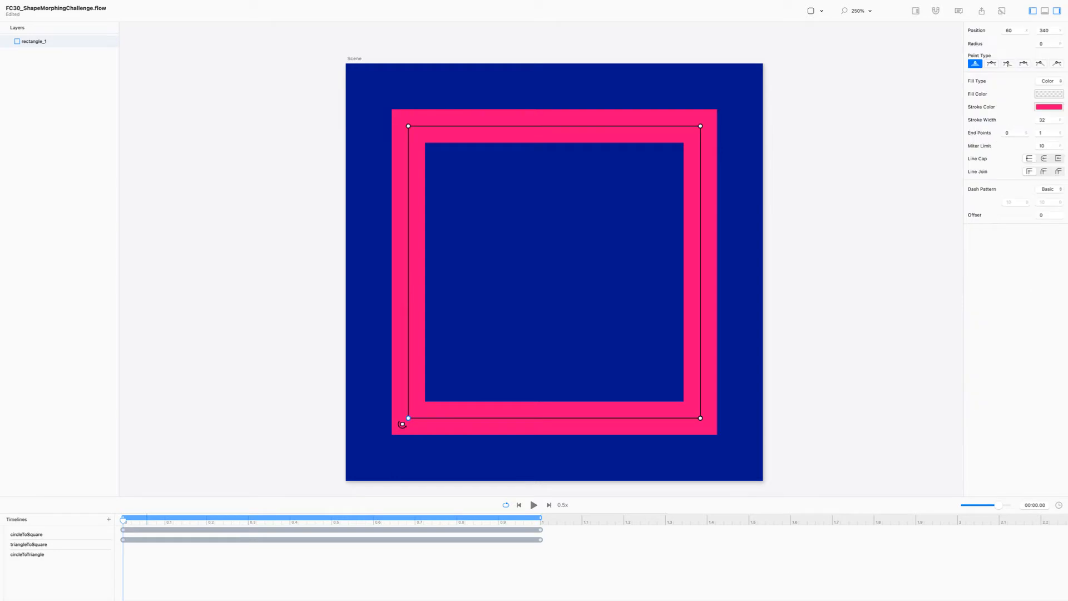
key(super+a)
text(0)
key(Return)
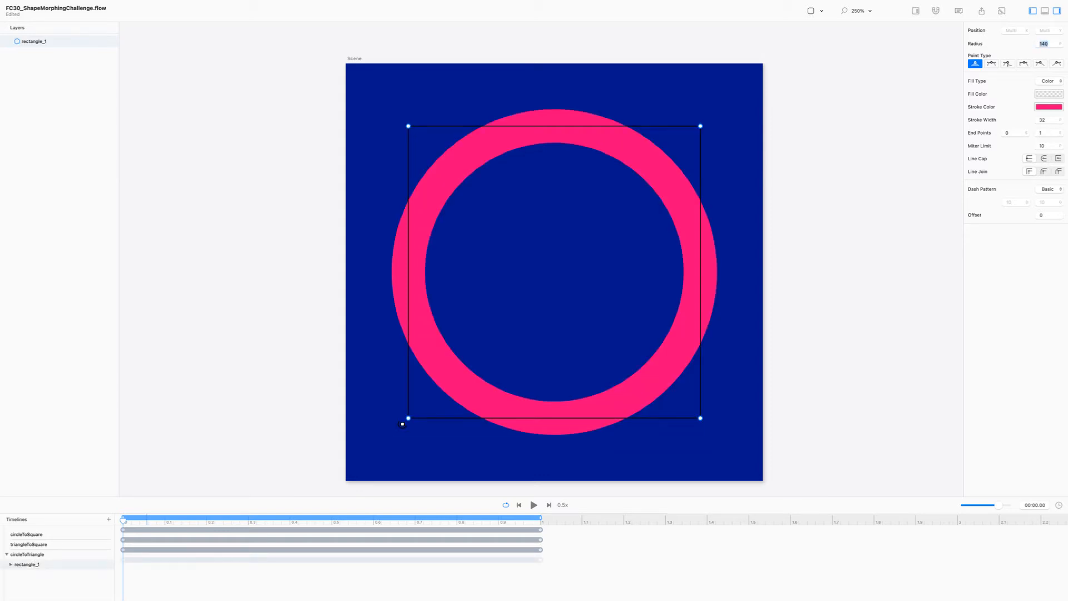
Turn on Relative Mode and play the circleToTriangle timeline through to 1 second.
key(alt+super+t)
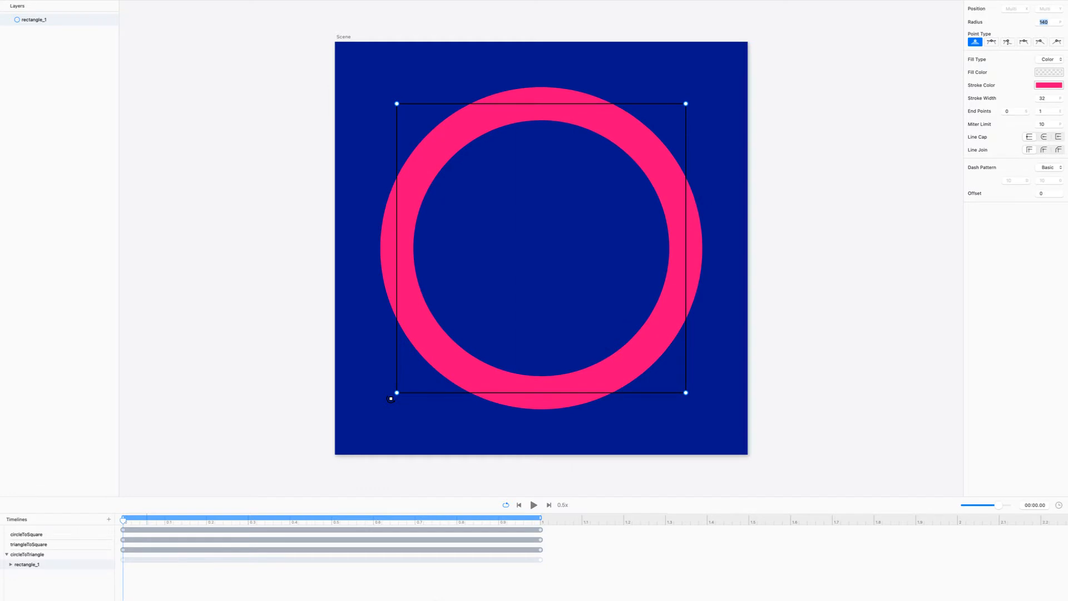
key(alt+super+t)
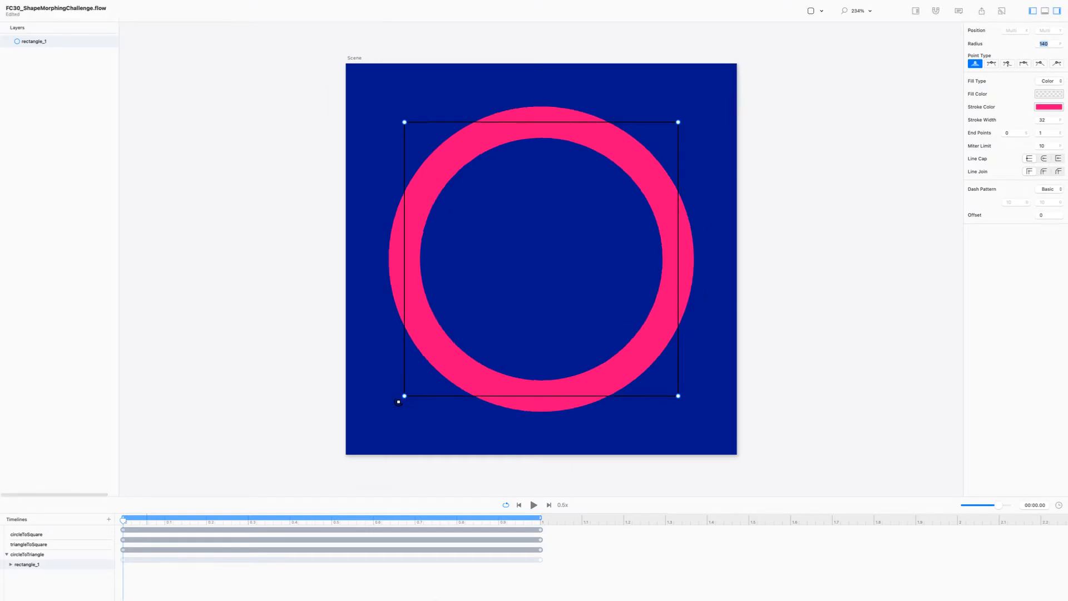
key(super+r)
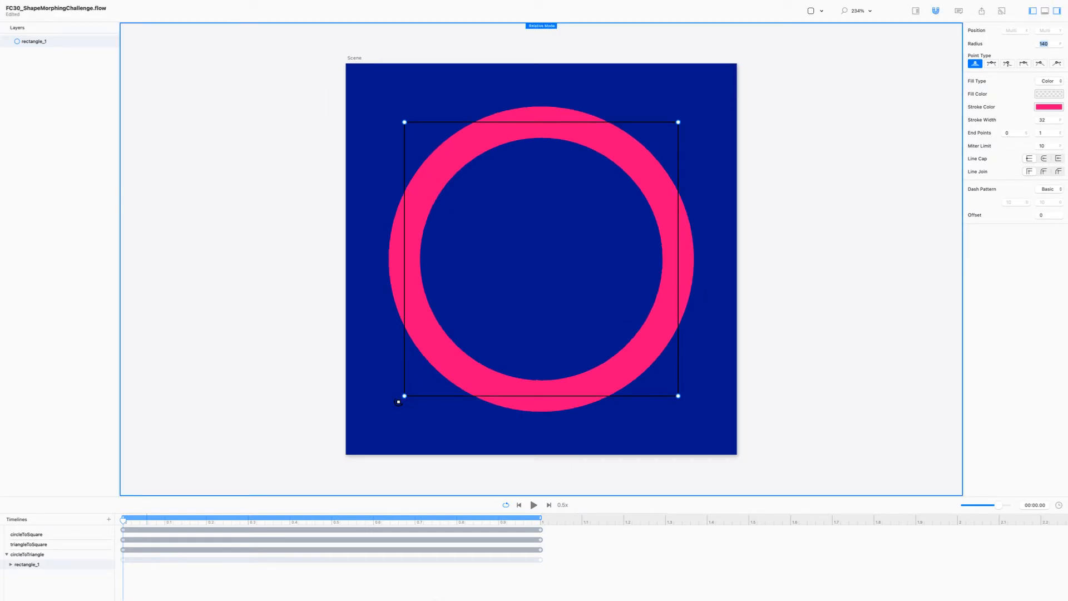
key(space)
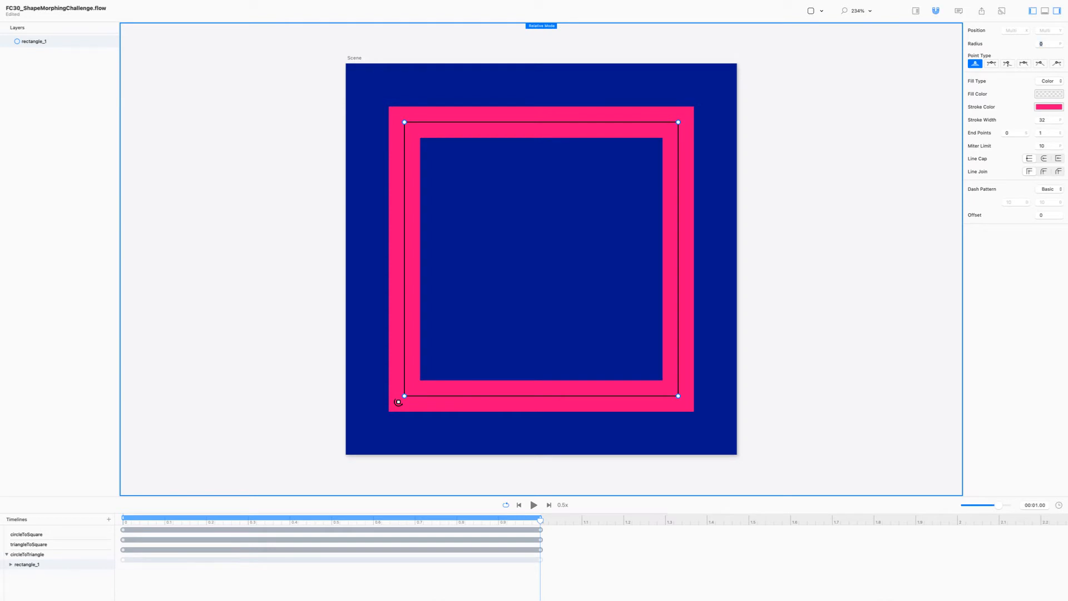
Try setting the X position of the square's two top points to 200 in Relative Mode.
drag(705, 104, 387, 144)
text(200)
key(Return)
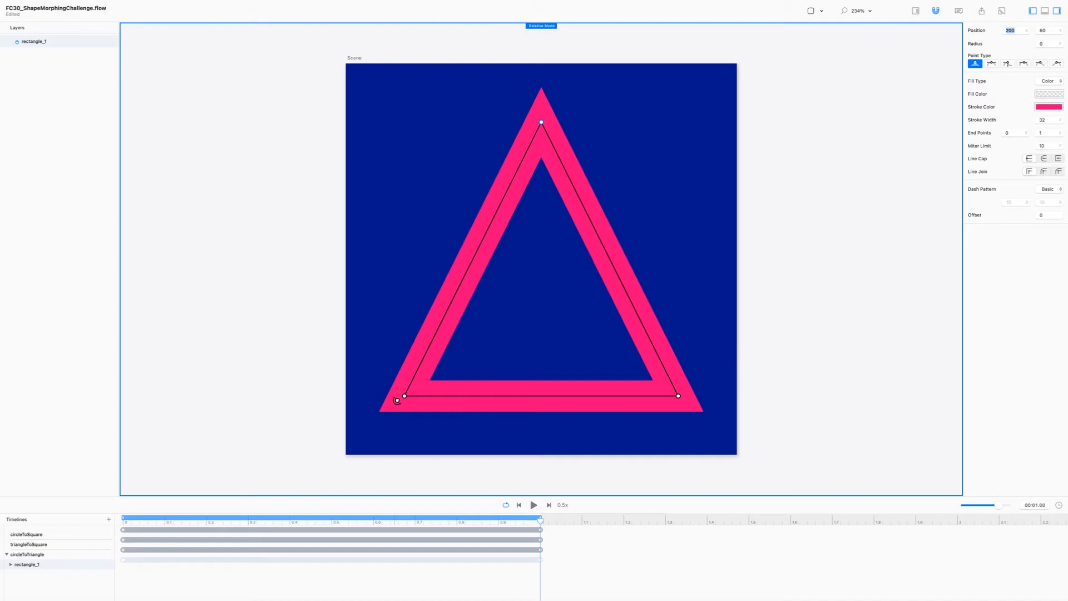
key(super+z)
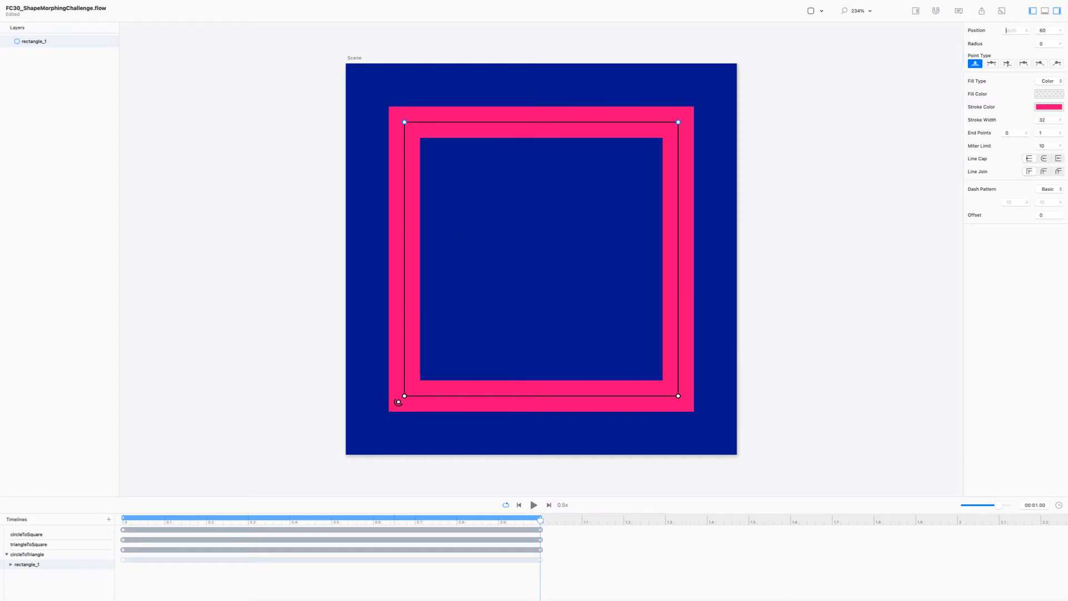
With Relative Mode off, set the two top points' X position to 200 at 1 second to form a triangle.
text(200)
key(Return)
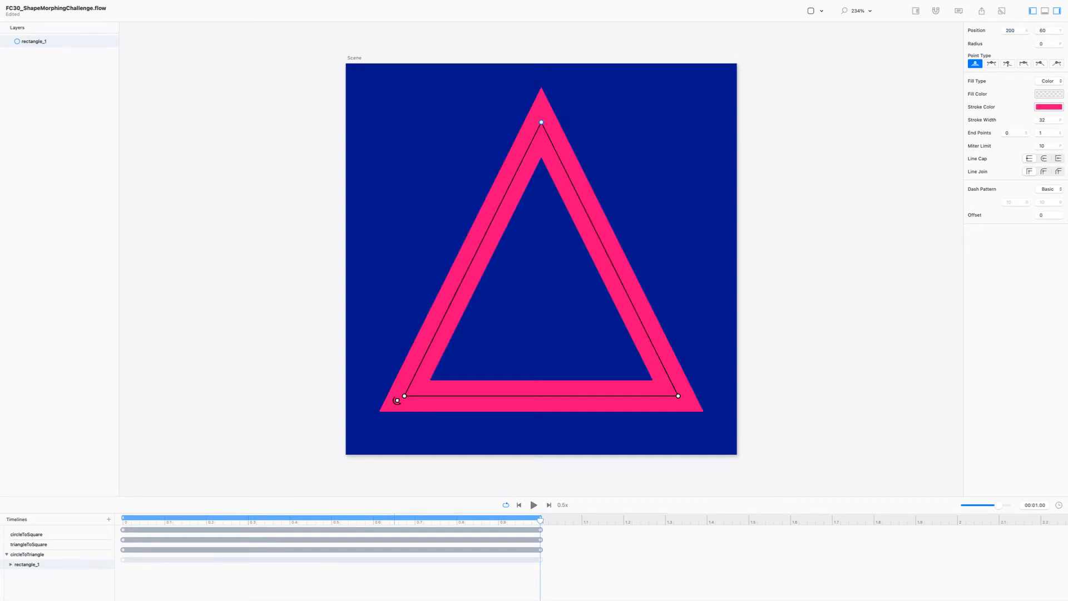
key(Escape)
Play the circle-to-triangle morph and scrub through its last frames to examine the corners.
key(space)
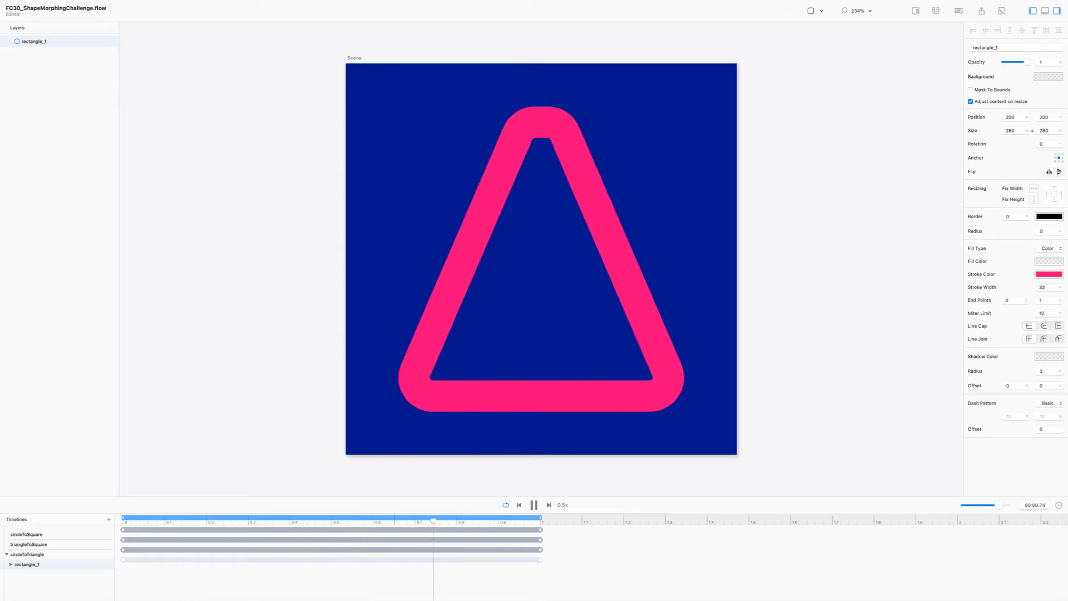
key(space)
drag(431, 520, 536, 520)
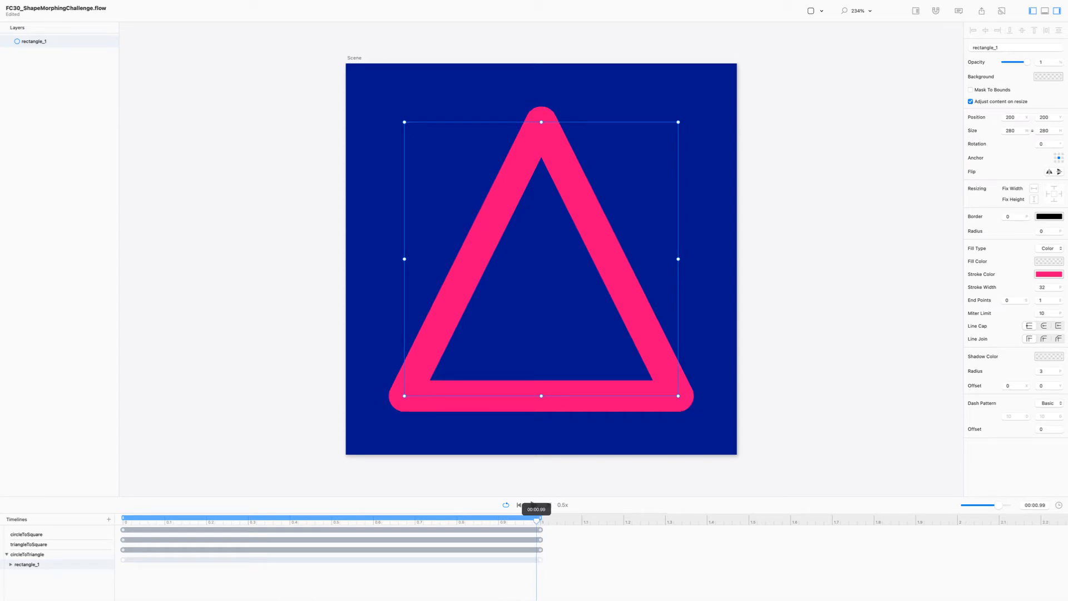
drag(537, 520, 536, 520)
drag(536, 520, 540, 520)
Set the line join of all the triangle's points to round in Relative Mode, and switch the mode off again.
click(936, 11)
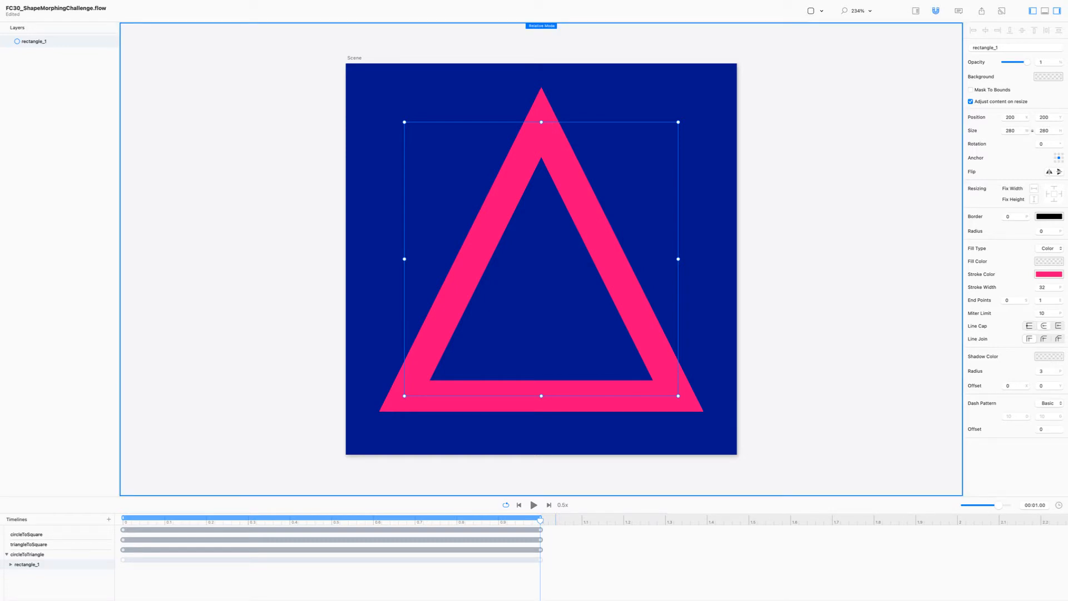
double_click(397, 400)
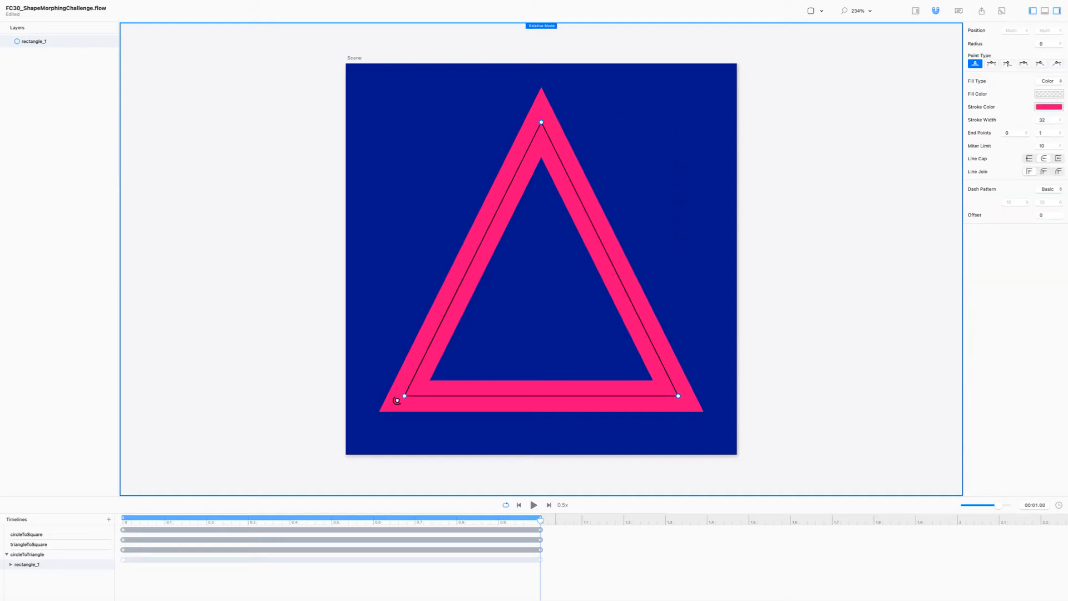
click(1044, 171)
key(super+r)
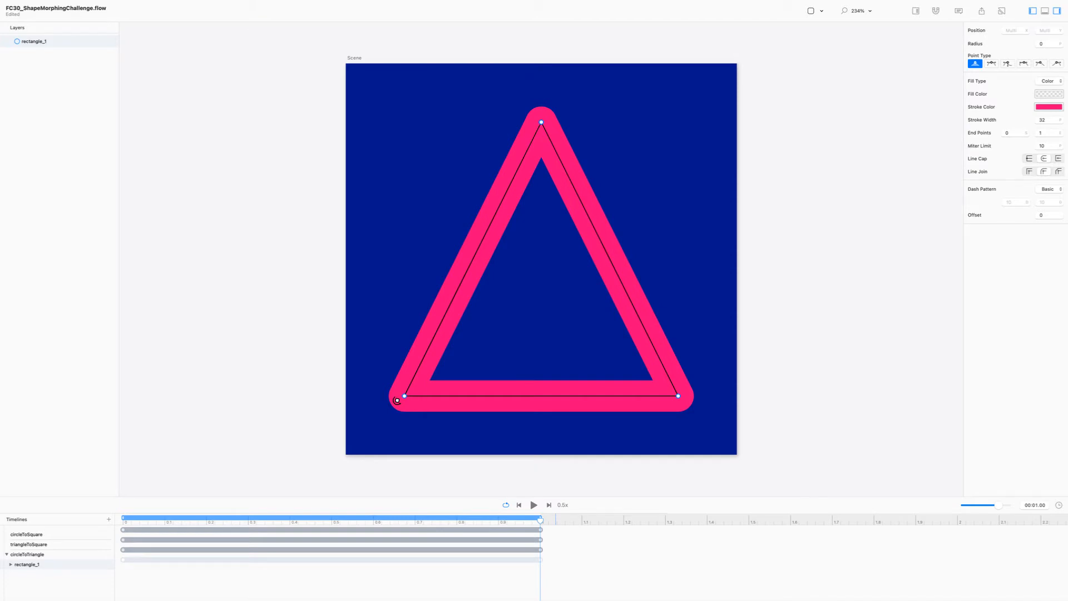
key(Escape)
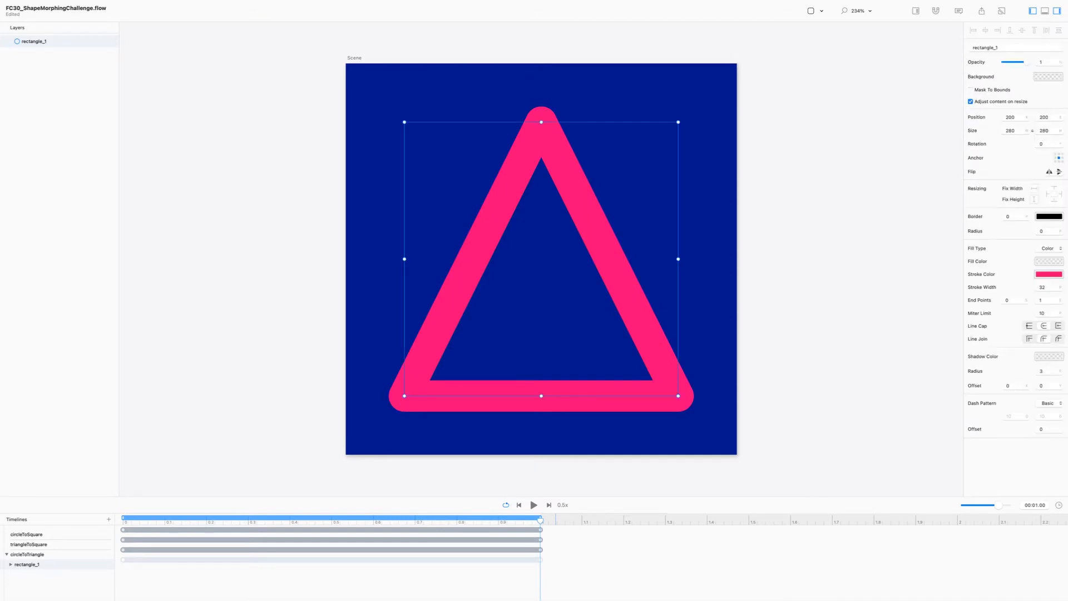
Preview the morph with the round line joins and return the playhead to 1 second.
key(space)
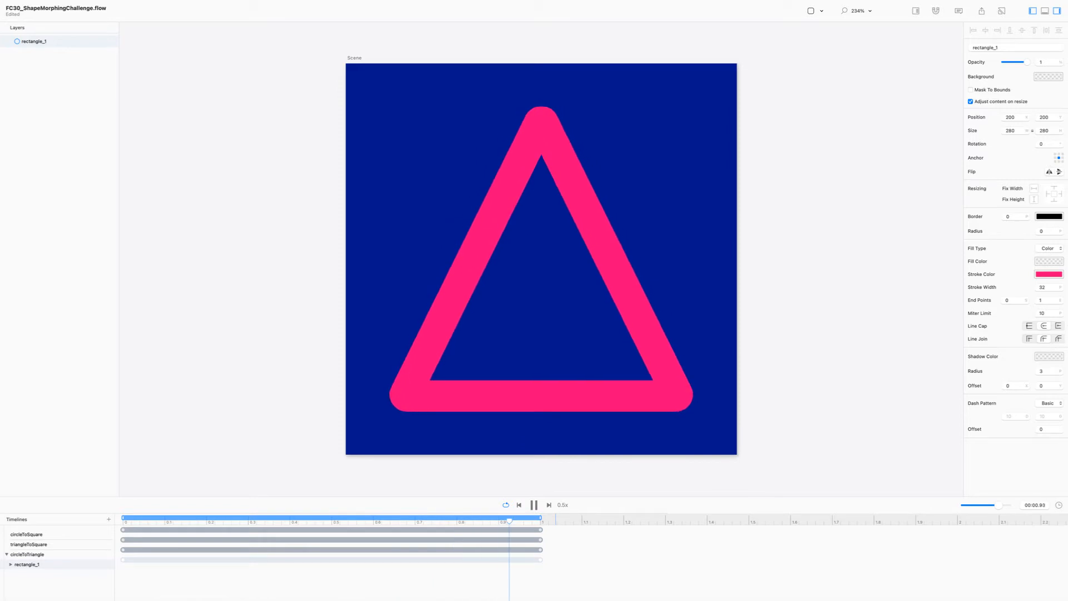
key(space)
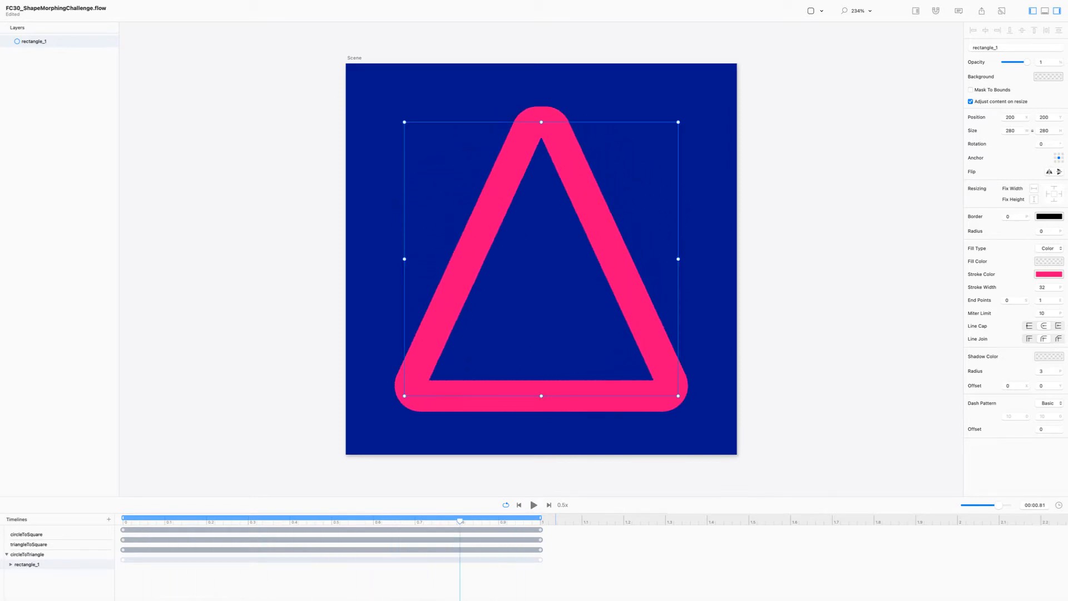
drag(459, 521, 540, 521)
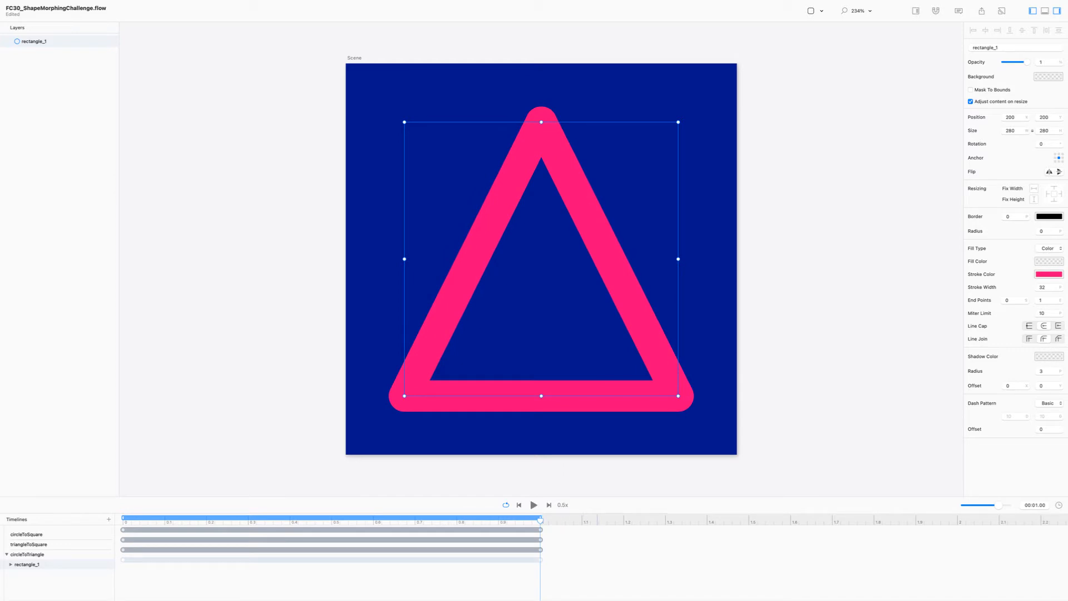
Expand the rectangle_1 layer in the circleToTriangle timeline to reveal its Path track and rename the layer as shape.
click(11, 565)
double_click(27, 565)
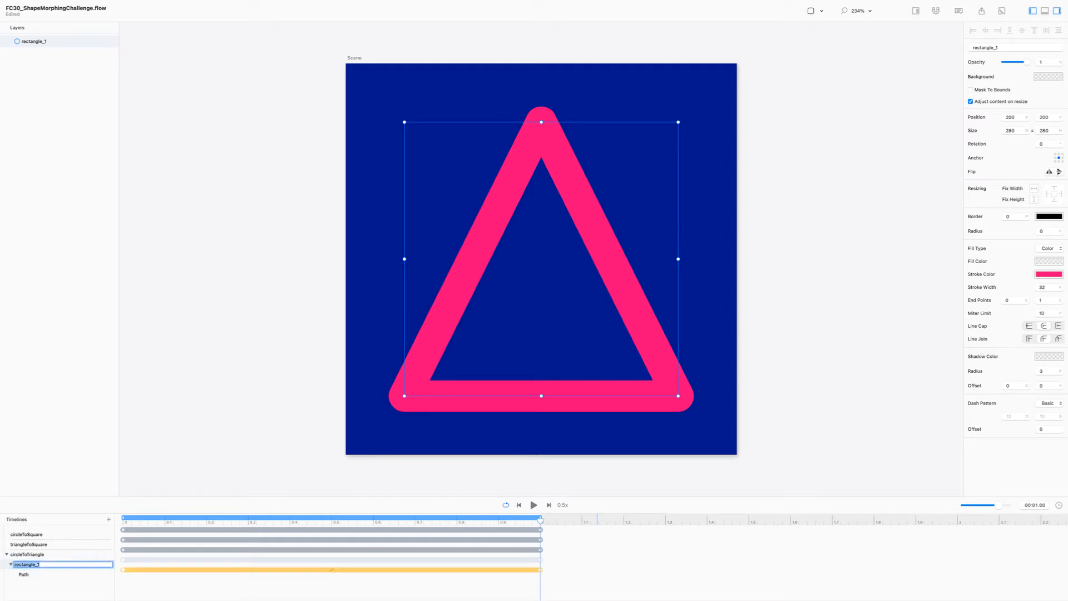
text(shapes)
key(Return)
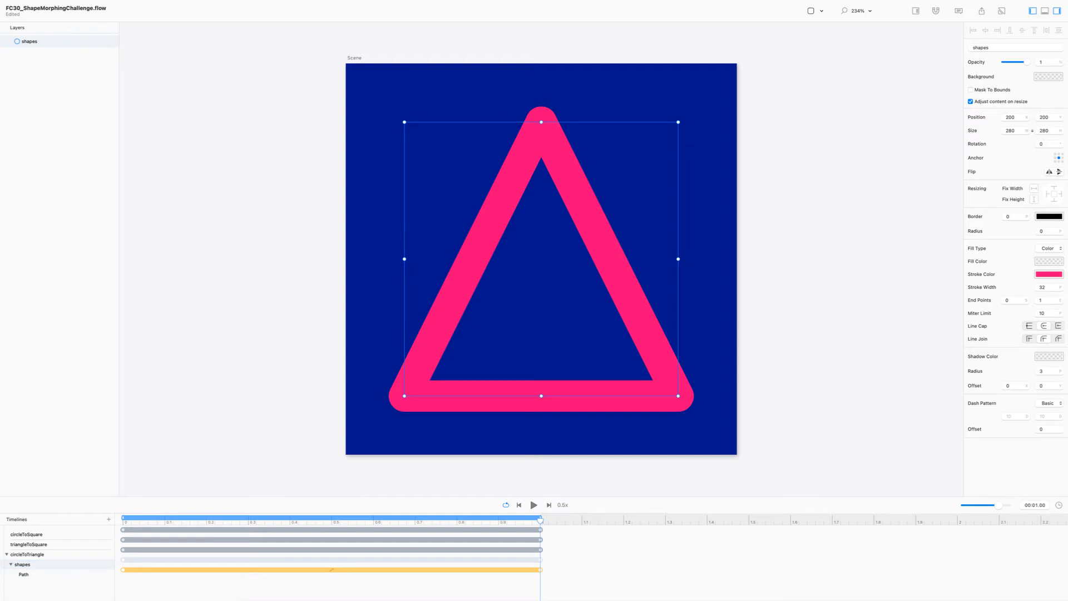
double_click(22, 564)
click(31, 564)
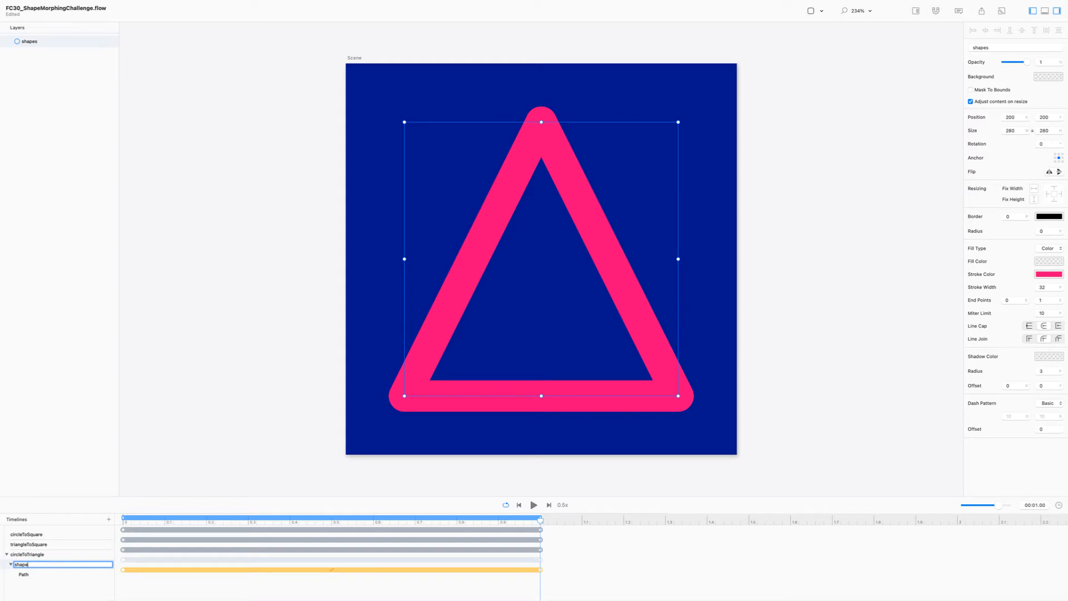
key(Return)
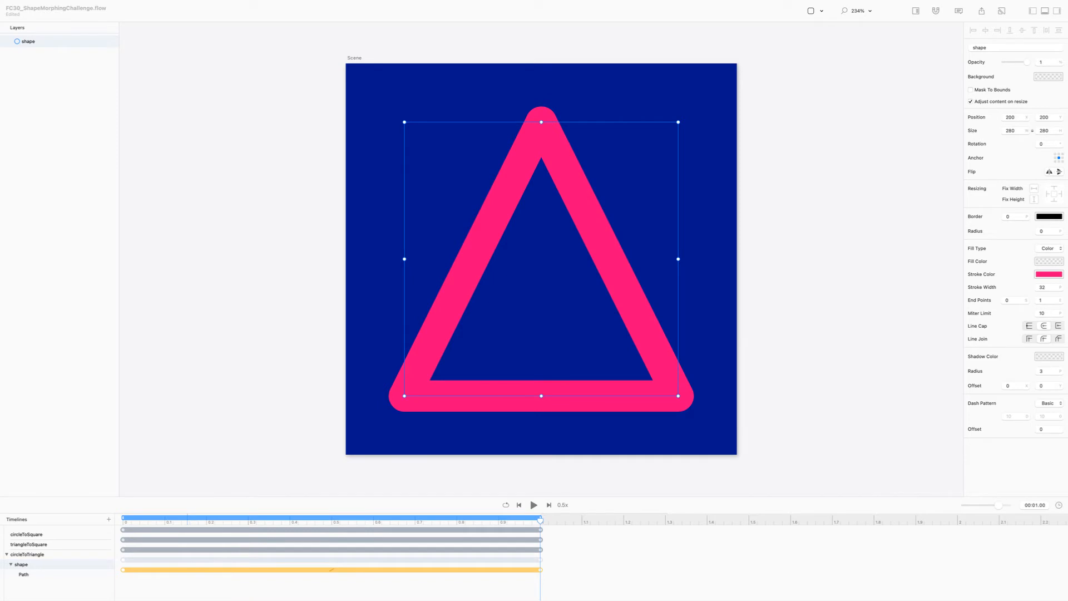
Scrub through the circle-to-triangle morph from the start to about 0.7 seconds to examine the in-between shapes.
click(127, 519)
drag(128, 519, 161, 519)
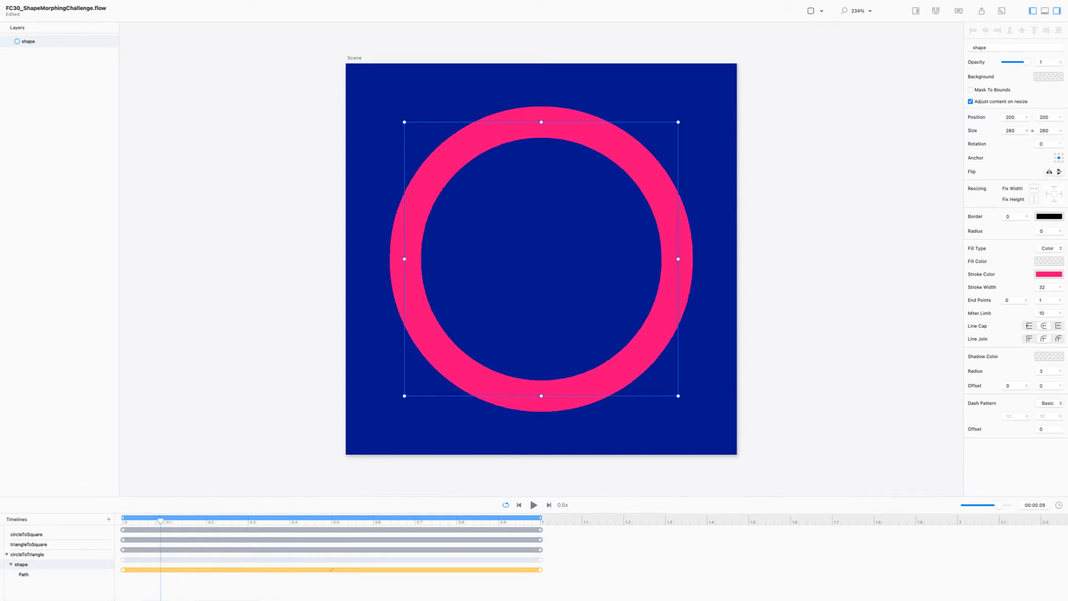
drag(160, 519, 298, 519)
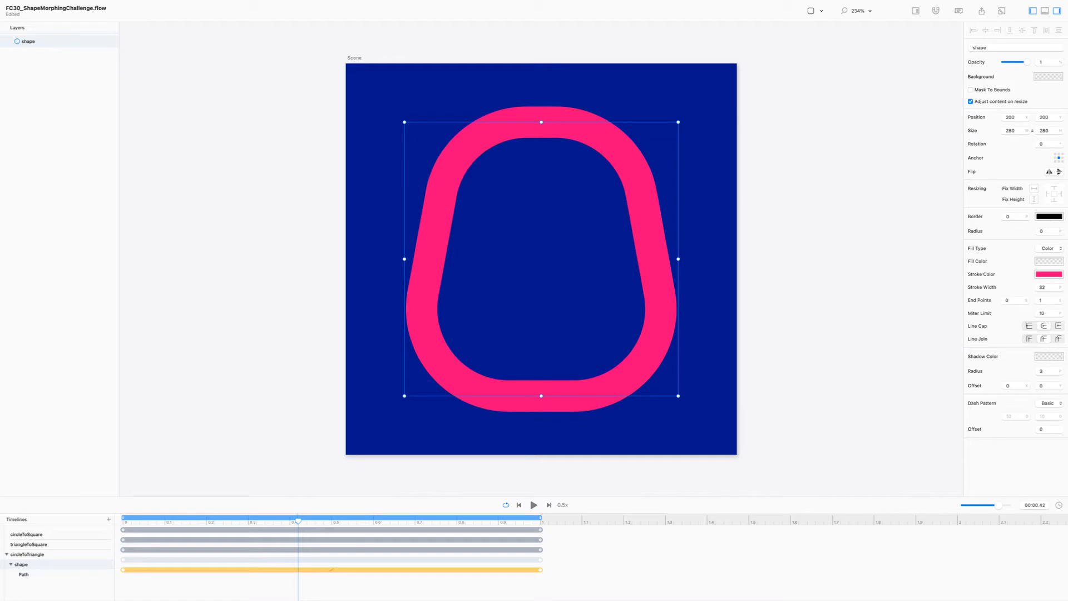
key(super+Tab)
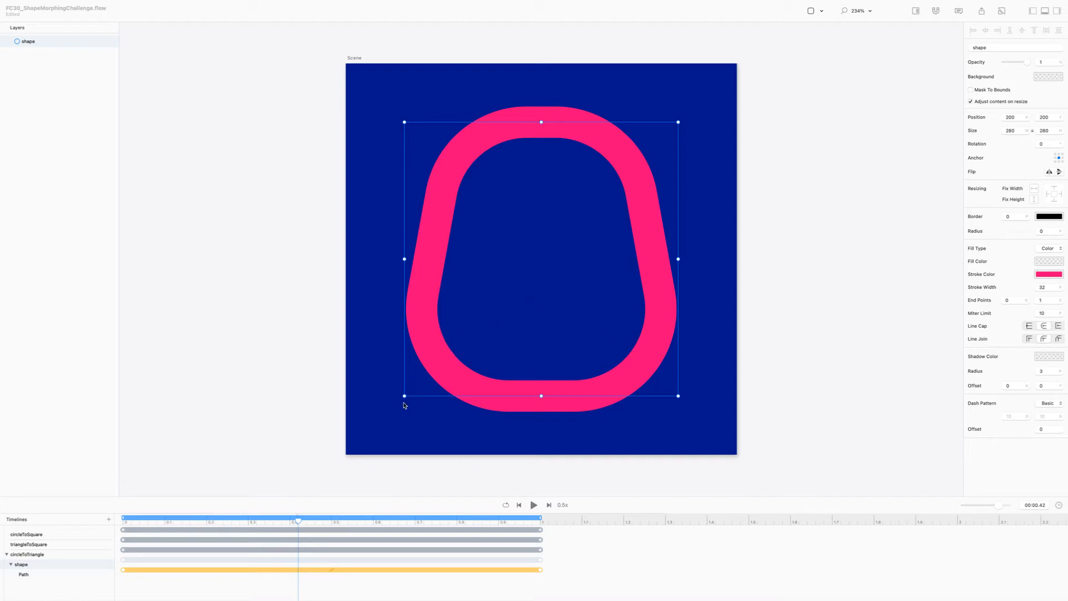
click(300, 523)
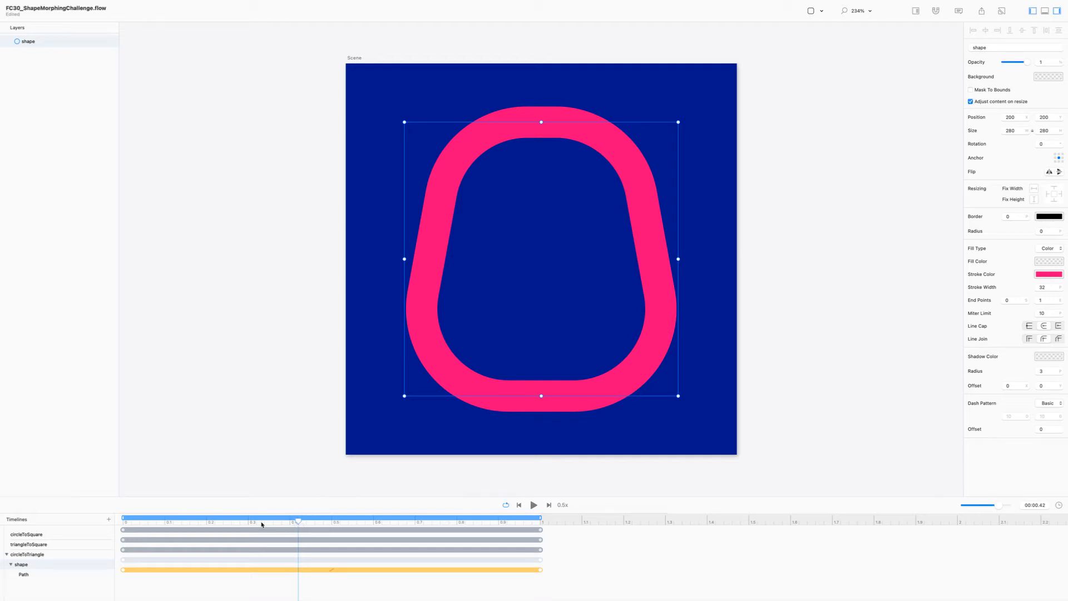
drag(298, 521, 415, 519)
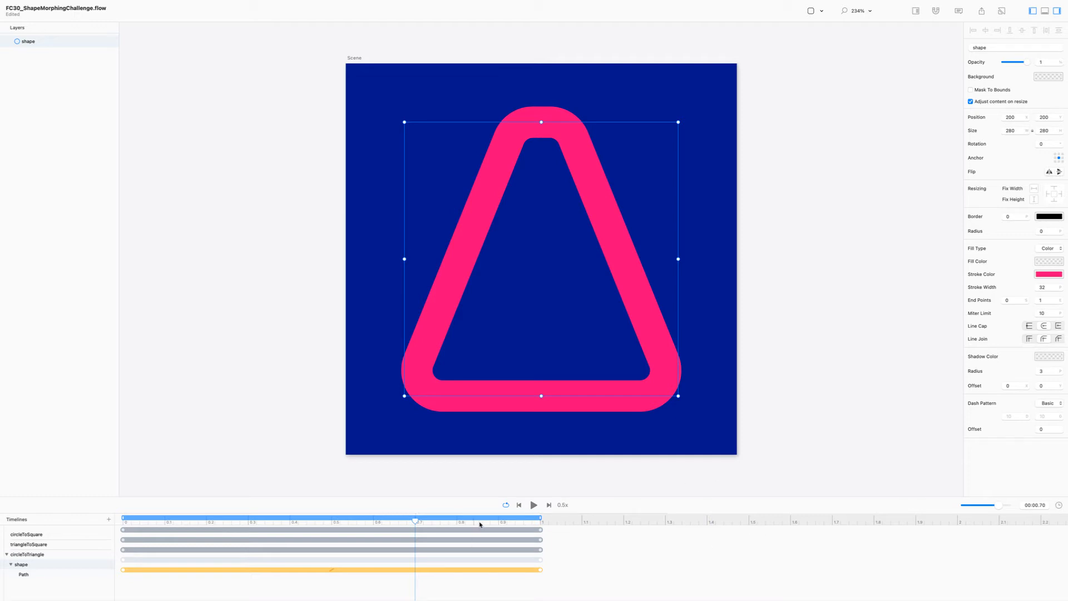
mouse_move(413, 520)
mouse_down()
mouse_move(548, 513)
mouse_move(411, 511)
mouse_up()
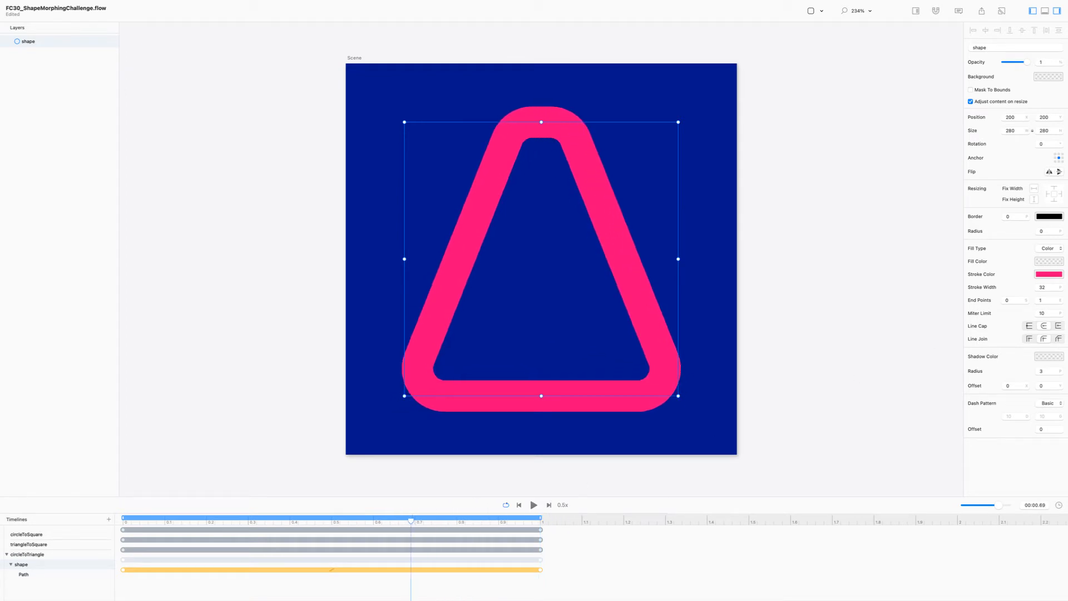
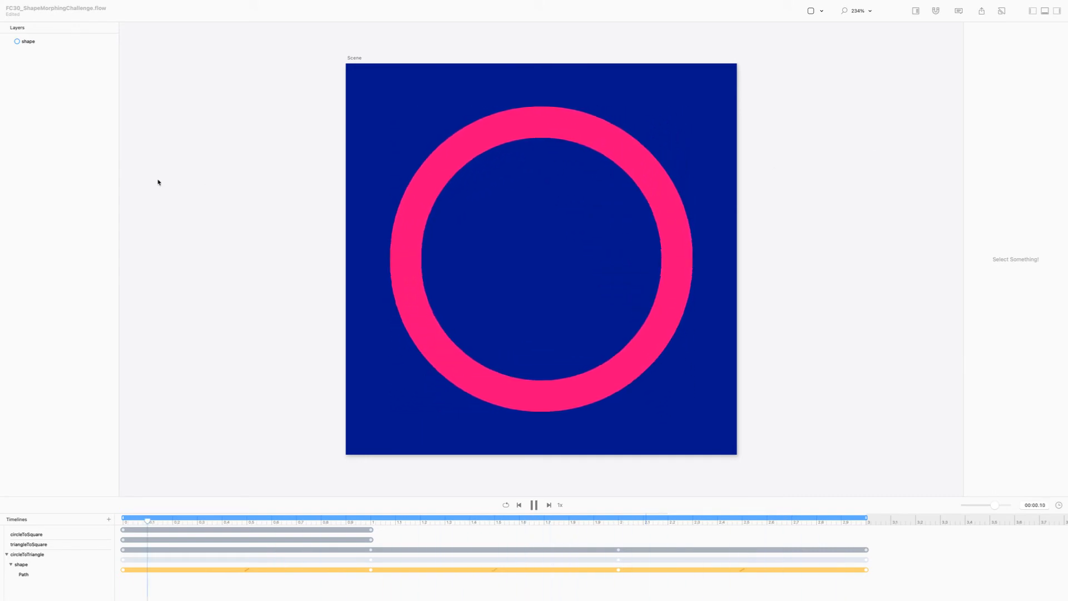
Stop the morph preview and return the playhead to 0 seconds.
click(226, 212)
key(space)
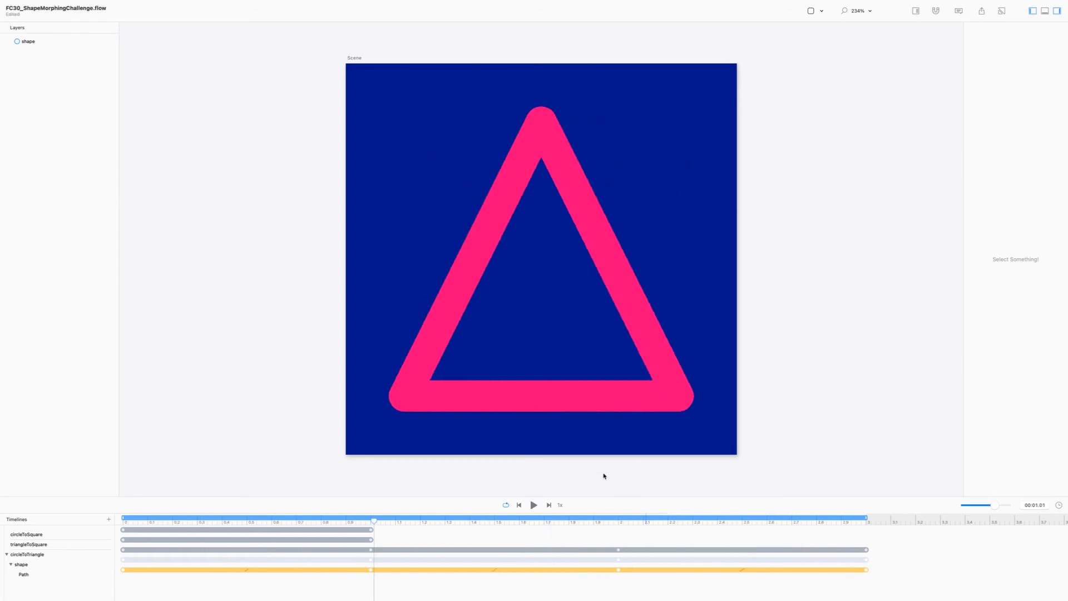
drag(374, 520, 123, 520)
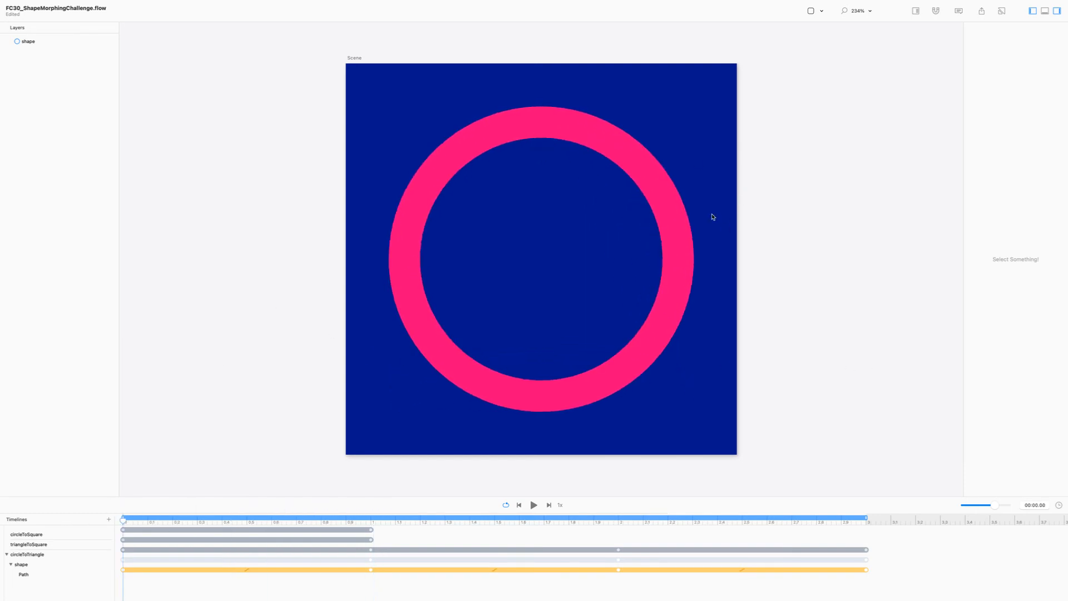
Switch to the open Watch Face.flow document and clear its layer selection.
mouse_move(332, 3)
click(164, 5)
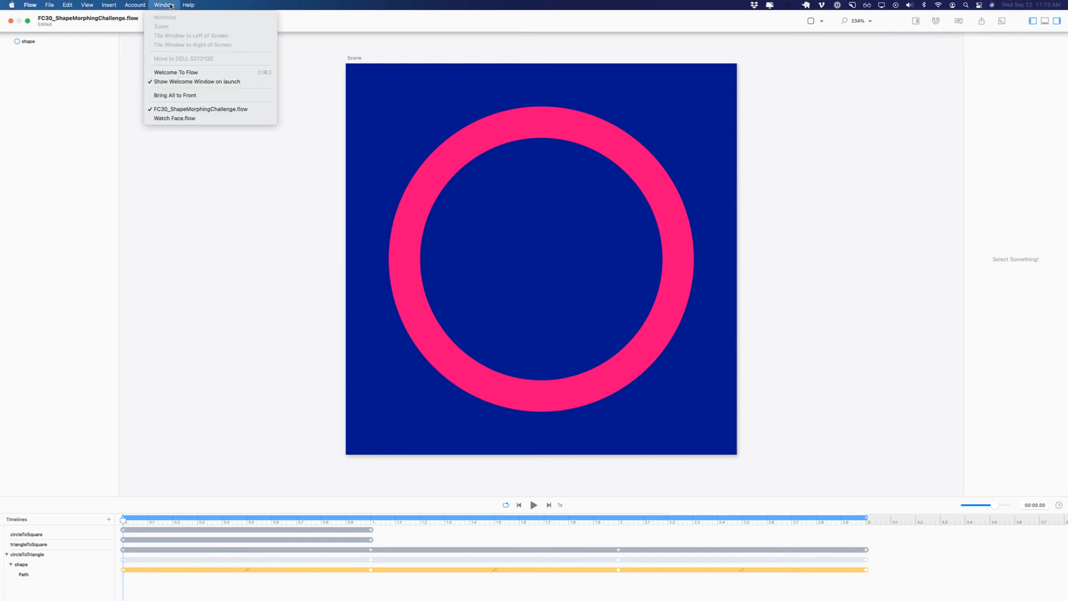
click(205, 119)
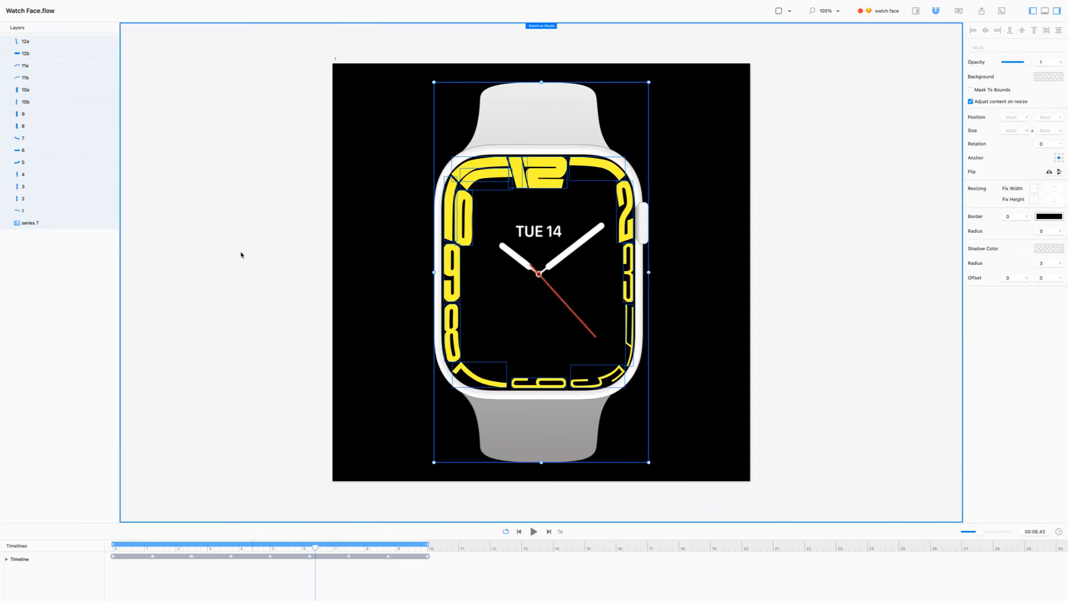
click(241, 255)
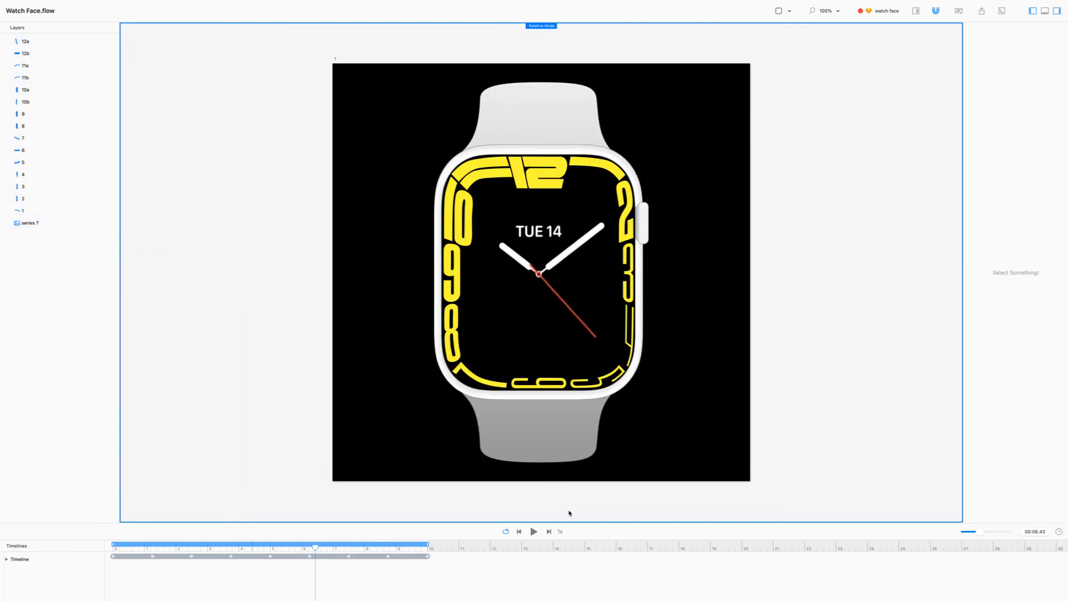
Play the watch face animation to examine how the yellow numerals morph, and pause it.
click(560, 532)
click(533, 532)
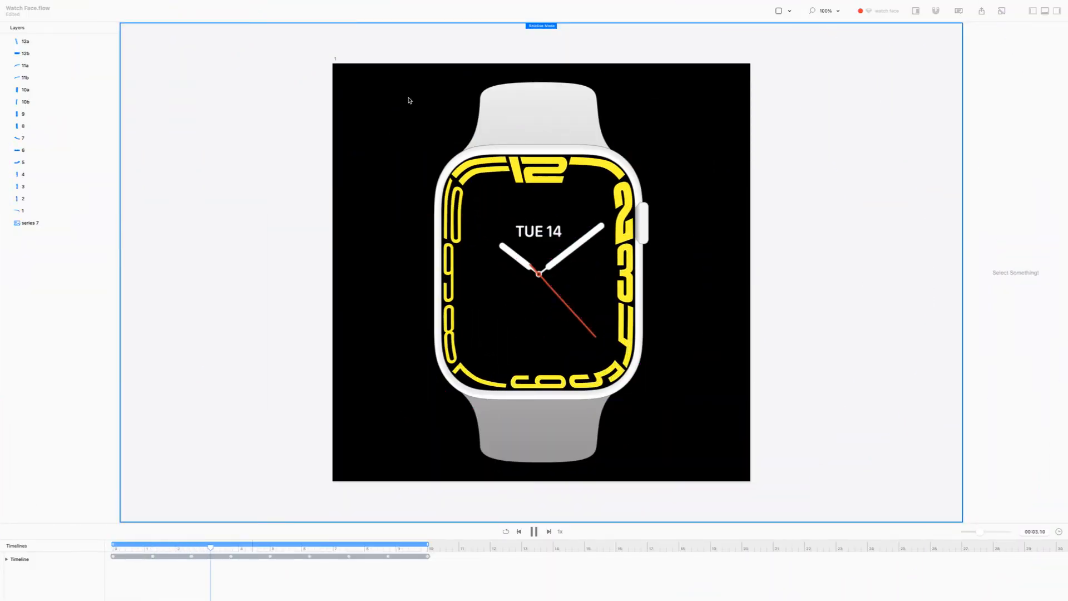
click(534, 531)
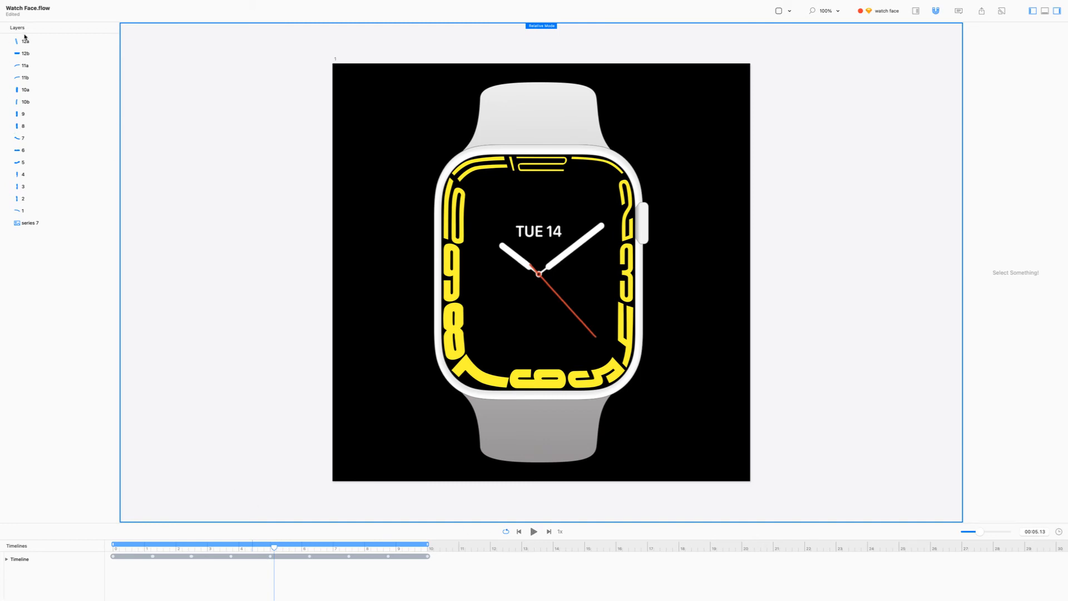
Select the watch face layers one after another, from 12a down to series 7, to examine which numeral or image each one holds.
click(39, 42)
click(46, 53)
click(48, 65)
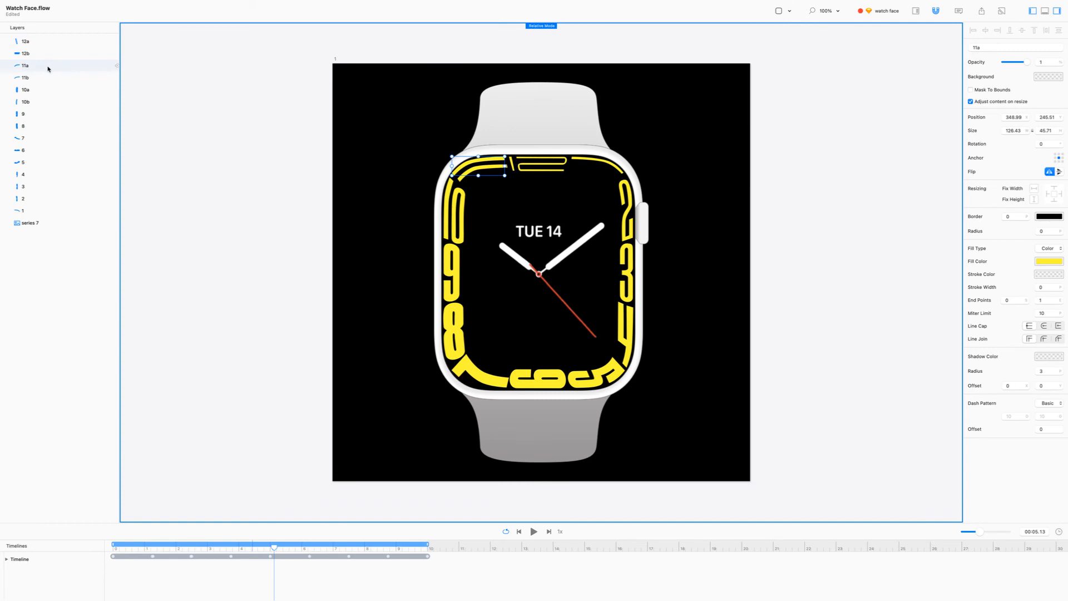
click(52, 83)
key(Down)
key(Down)
key(Down)
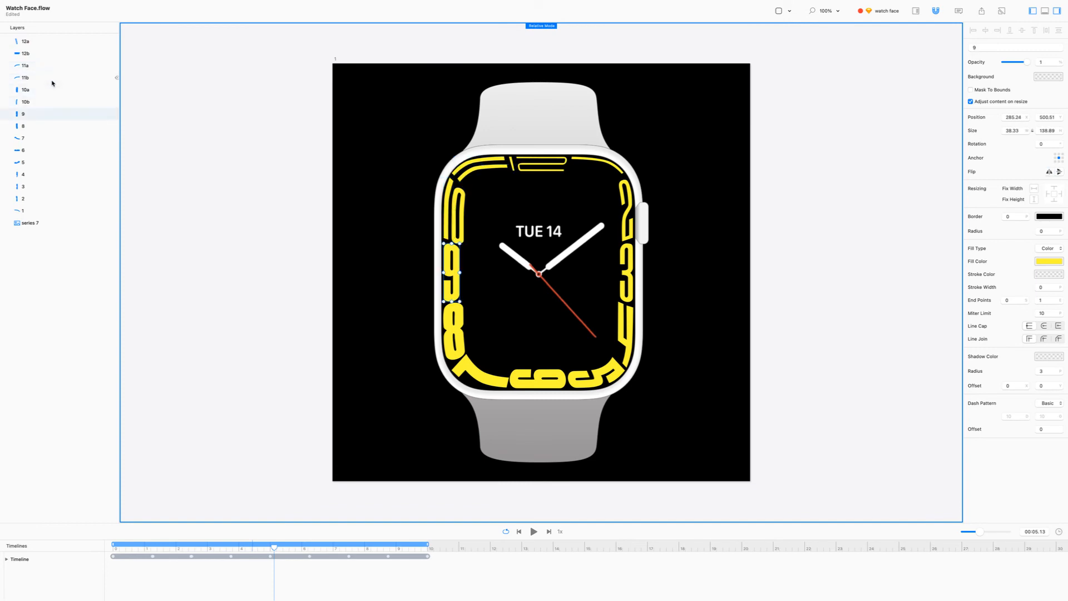
key(Down)
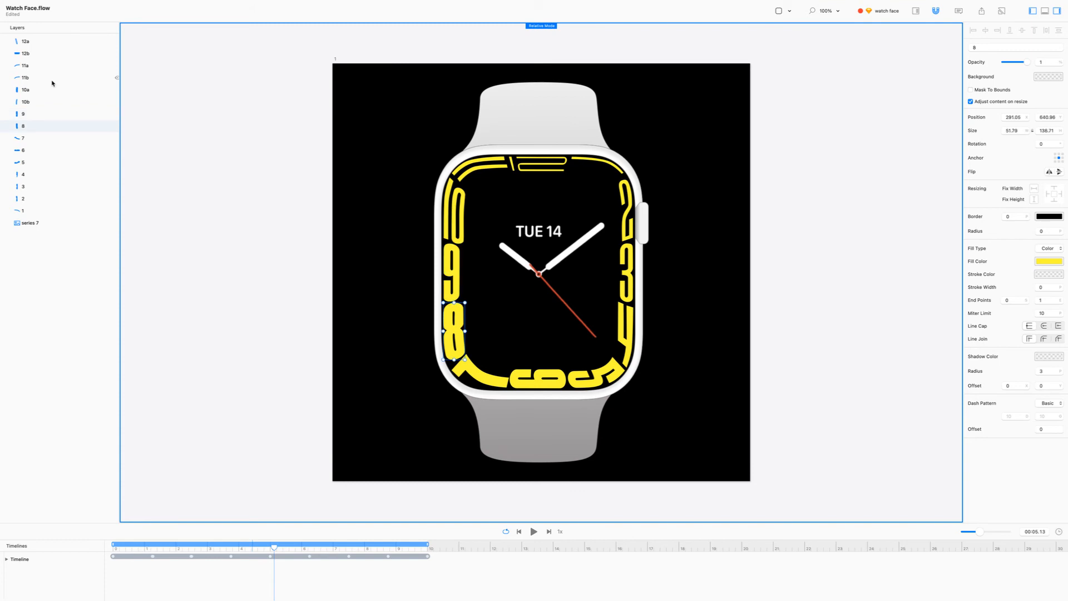
key(Down)
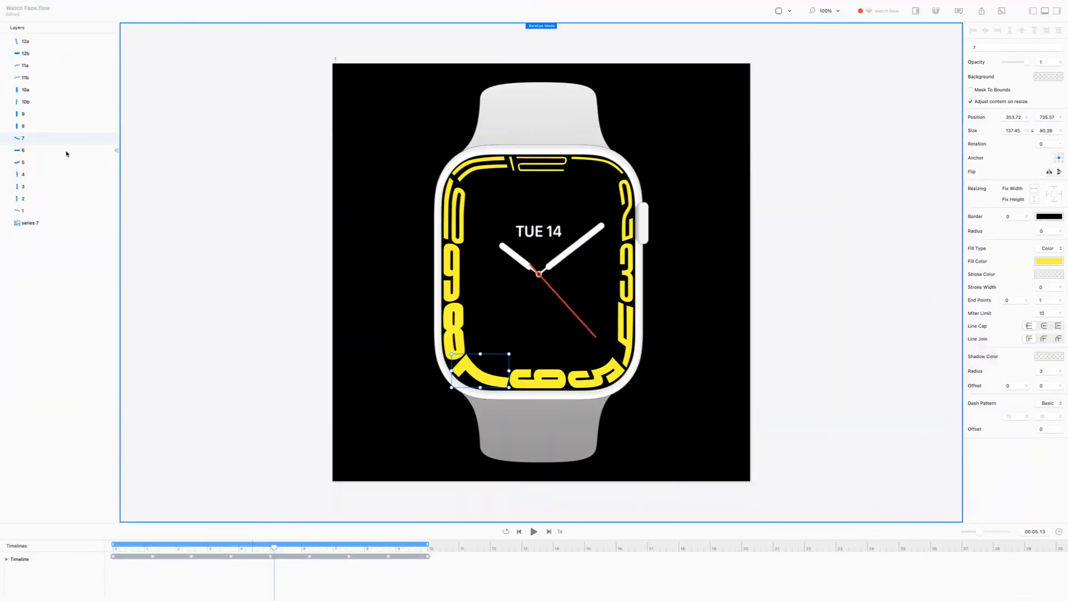
click(49, 152)
click(50, 164)
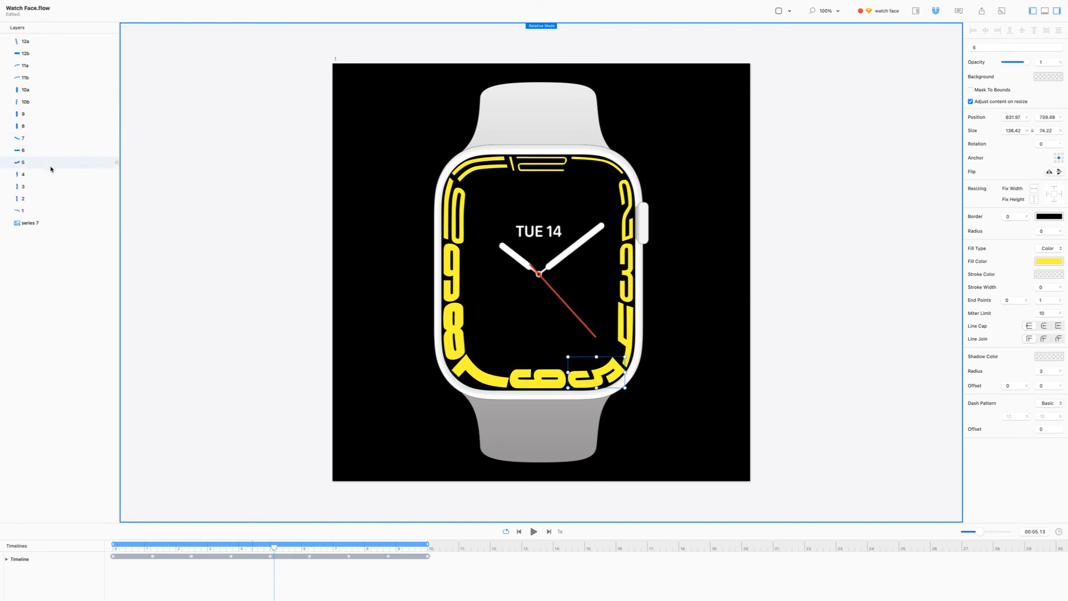
click(52, 179)
click(56, 189)
click(57, 199)
click(54, 211)
click(54, 223)
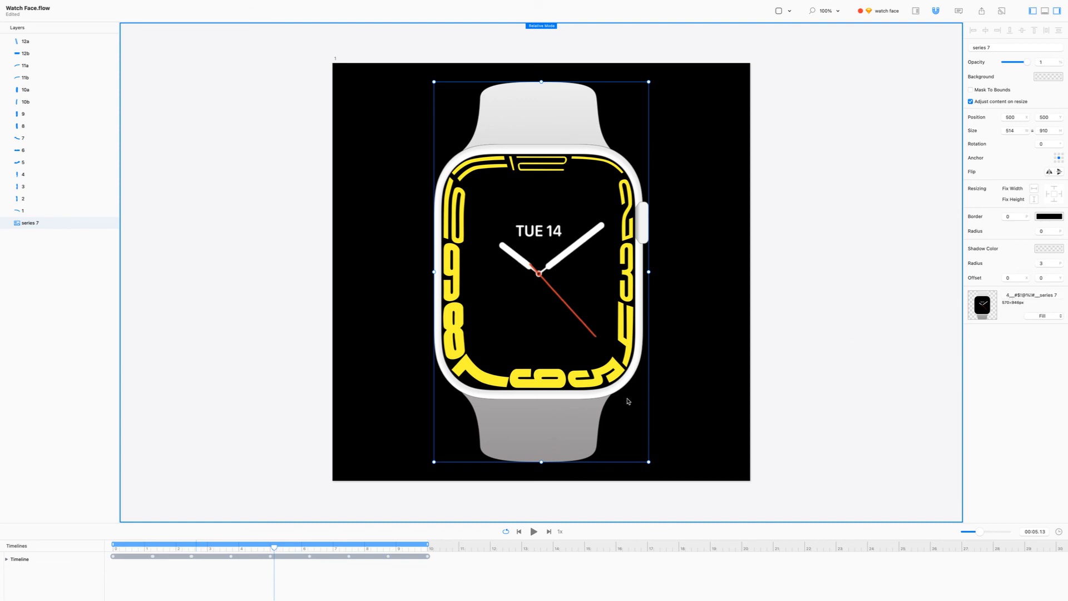
Expand the watch face timeline in an enlarged timeline area to examine its keyframes, with the playhead at 10 seconds and nothing selected.
click(7, 560)
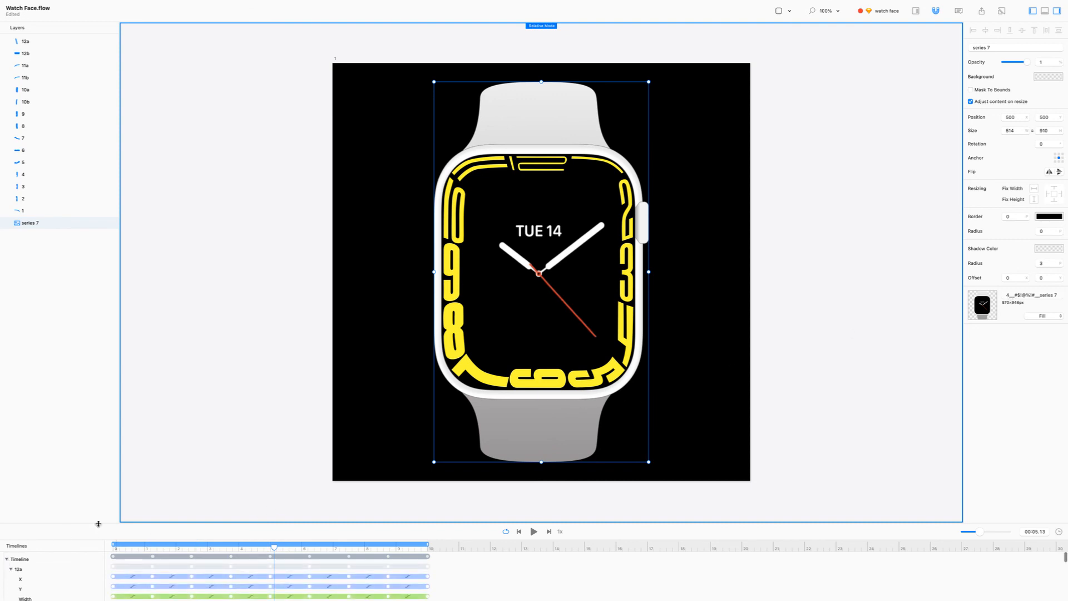
drag(97, 522, 439, 507)
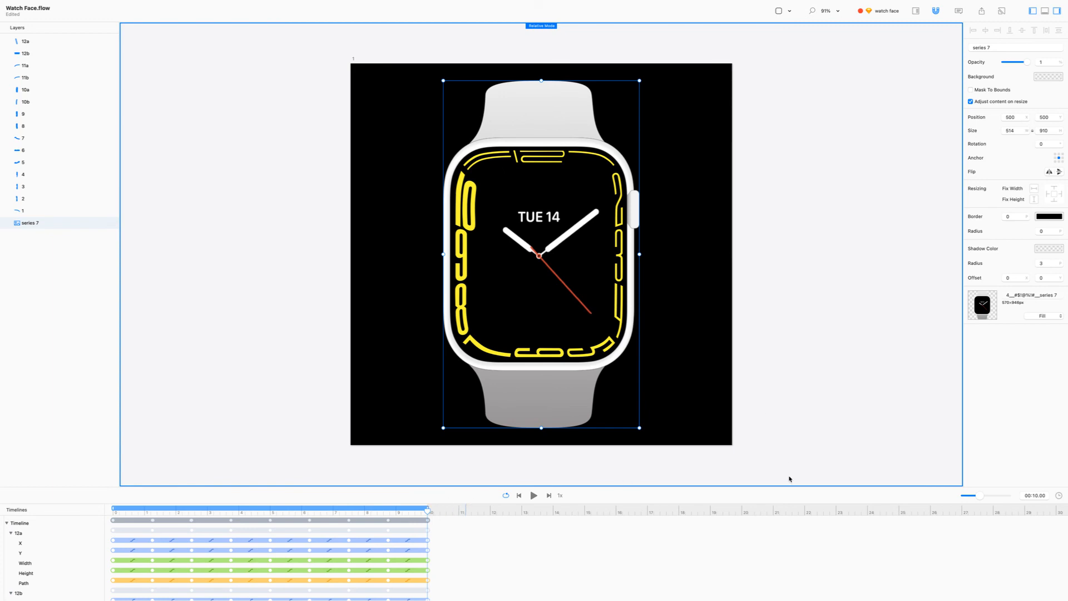
click(800, 405)
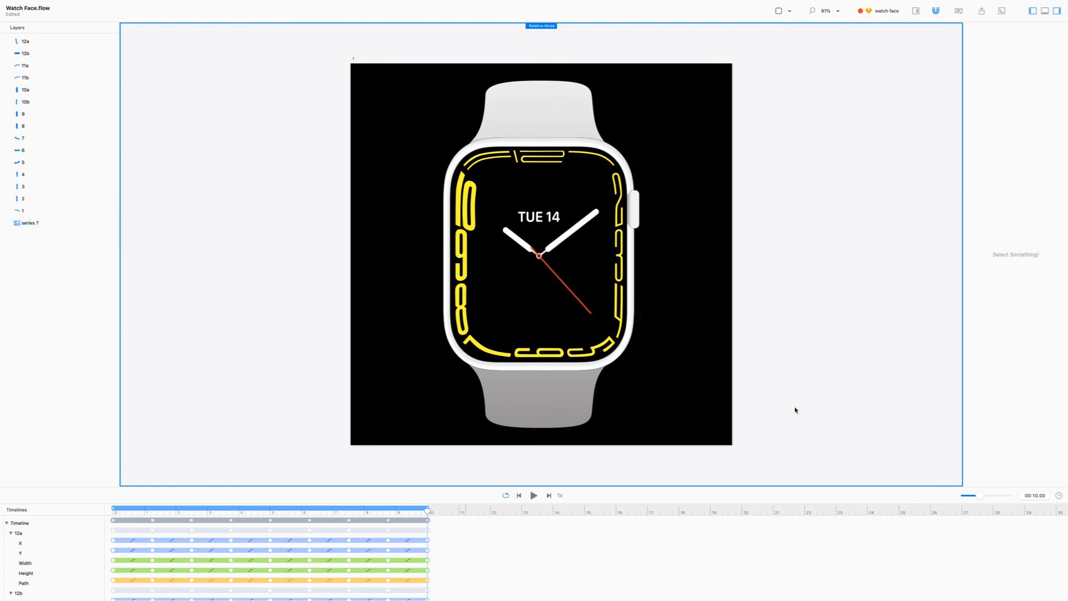